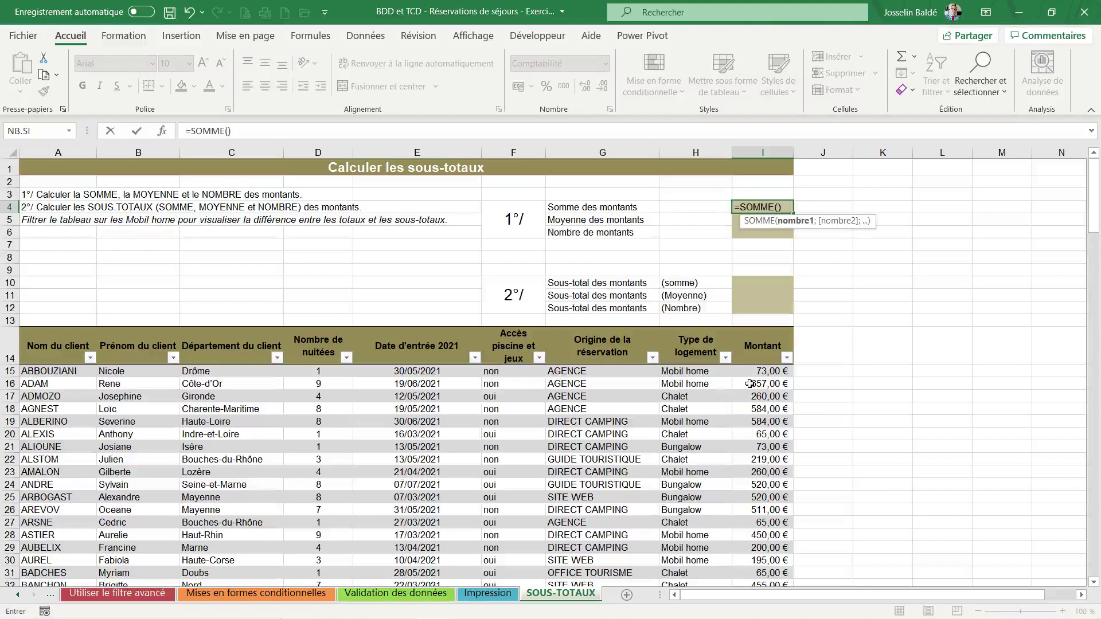
- Complete the SOMME formula in I4 with the table's whole Montant column, Sous_totaux[Montant], as its argument
{"action": "left_click", "coordinate": [752, 383]}
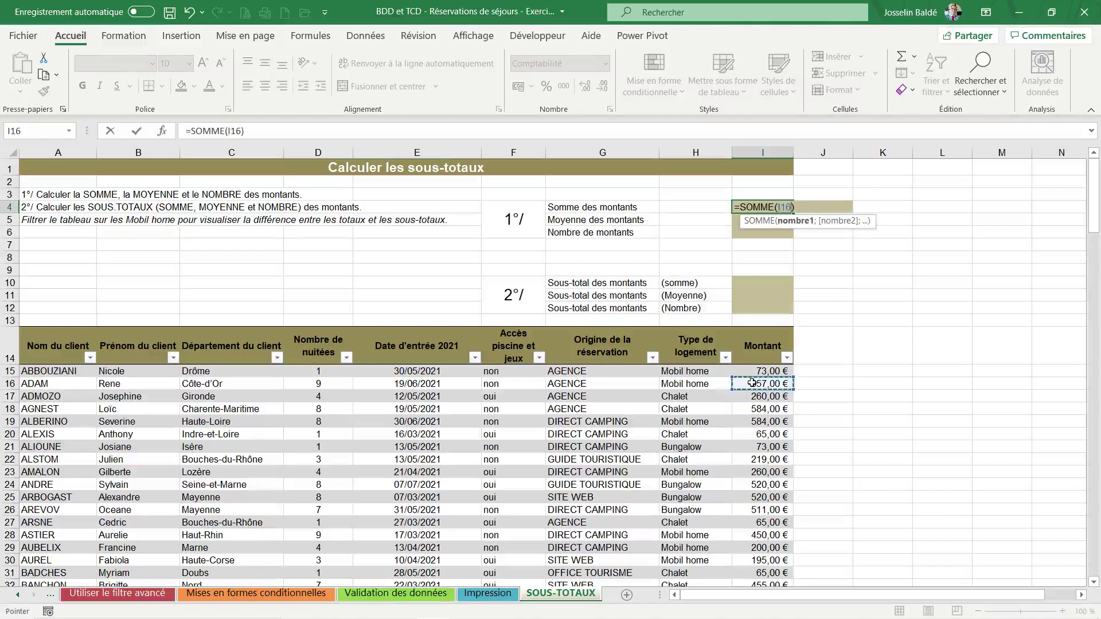
{"action": "key", "text": "ctrl+space"}
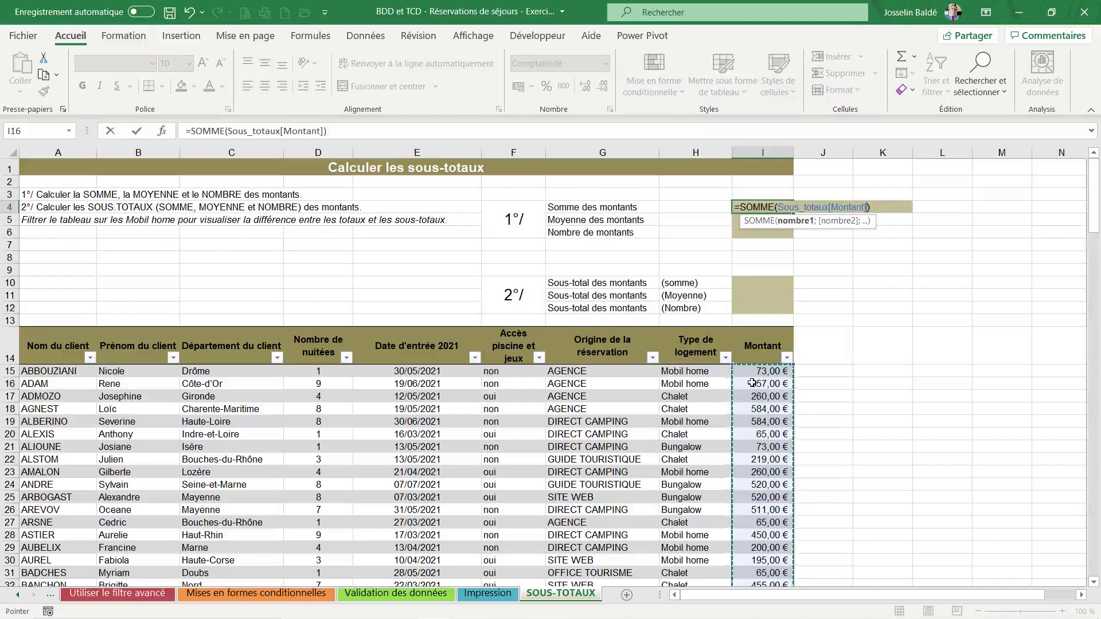
{"action": "key", "text": "ctrl+Return"}
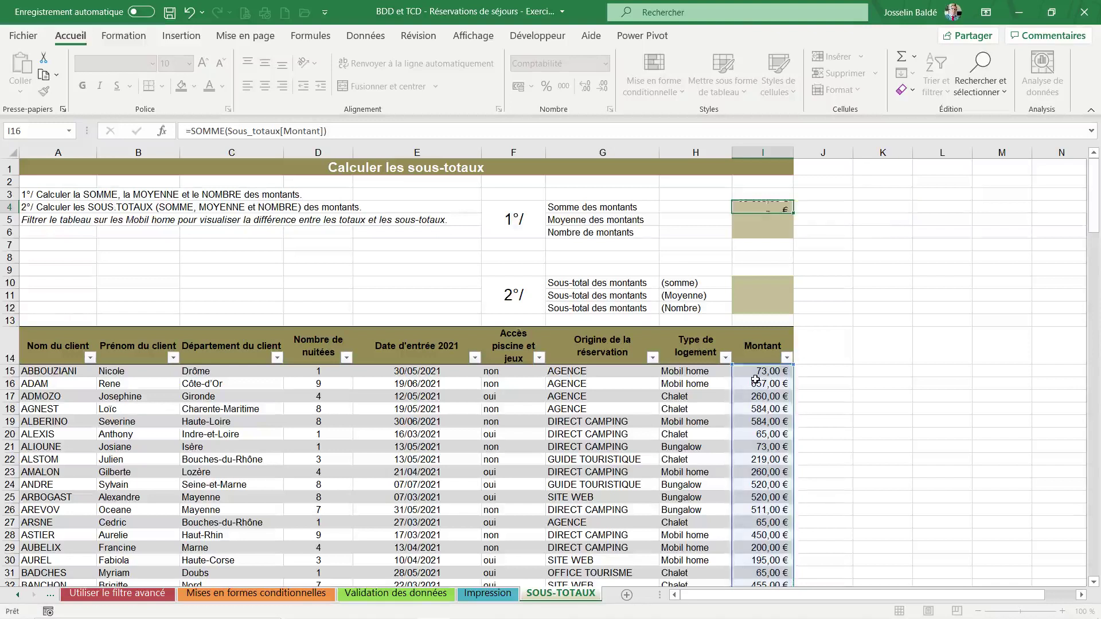
{"action": "key", "text": "Return"}
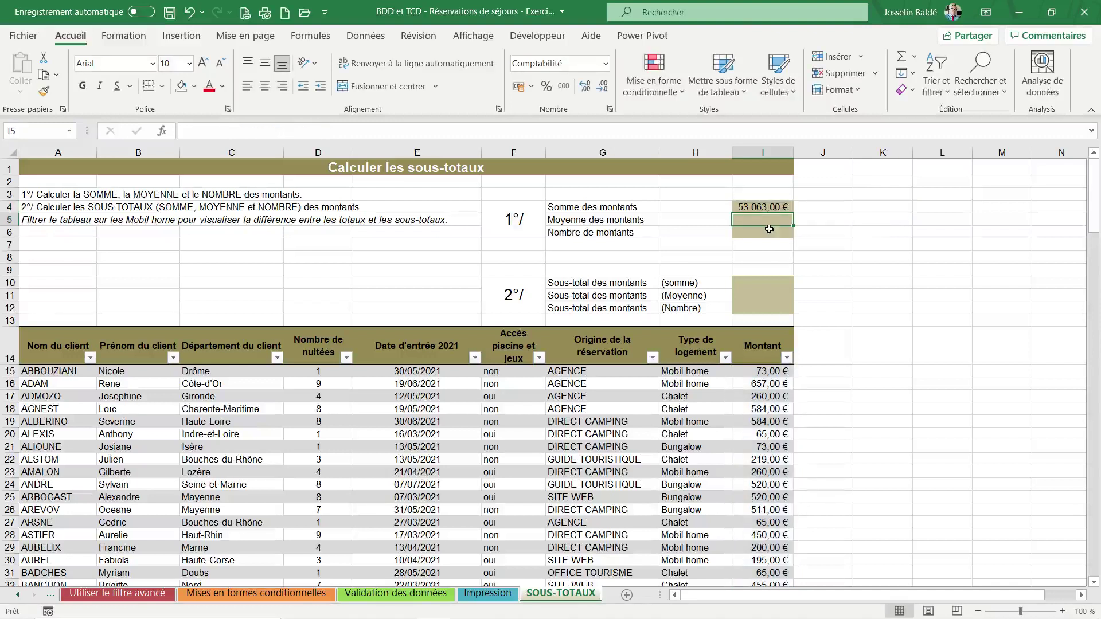
- Calculate the average of the amounts in I5 with MOYENNE over the table's Montant column
{"action": "left_click", "coordinate": [913, 60]}
{"action": "left_click", "coordinate": [931, 102]}
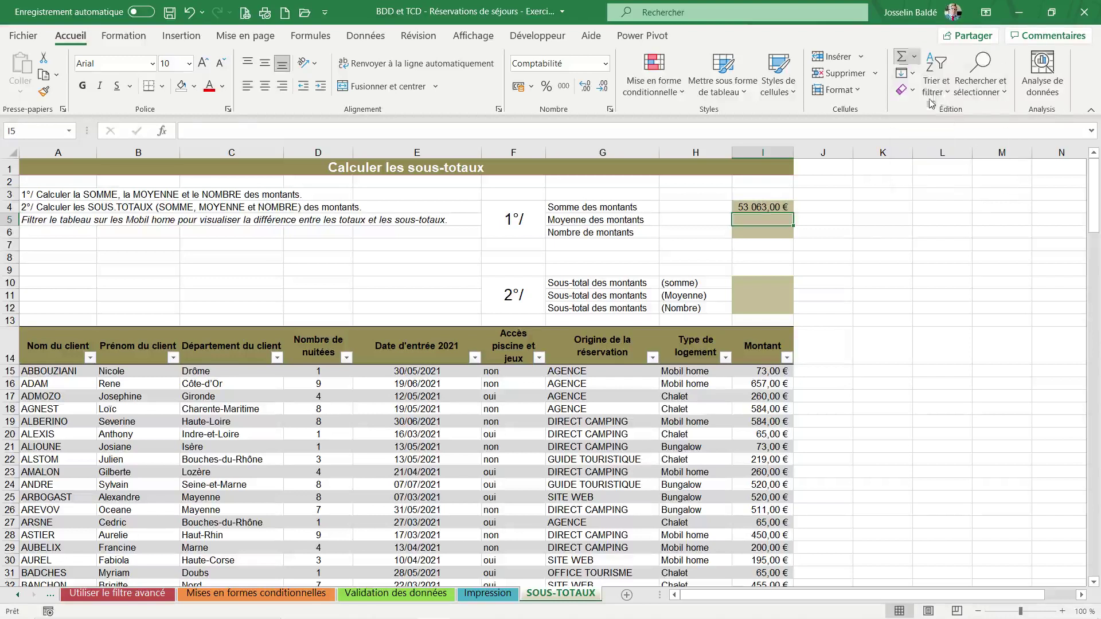
{"action": "left_click", "coordinate": [758, 422]}
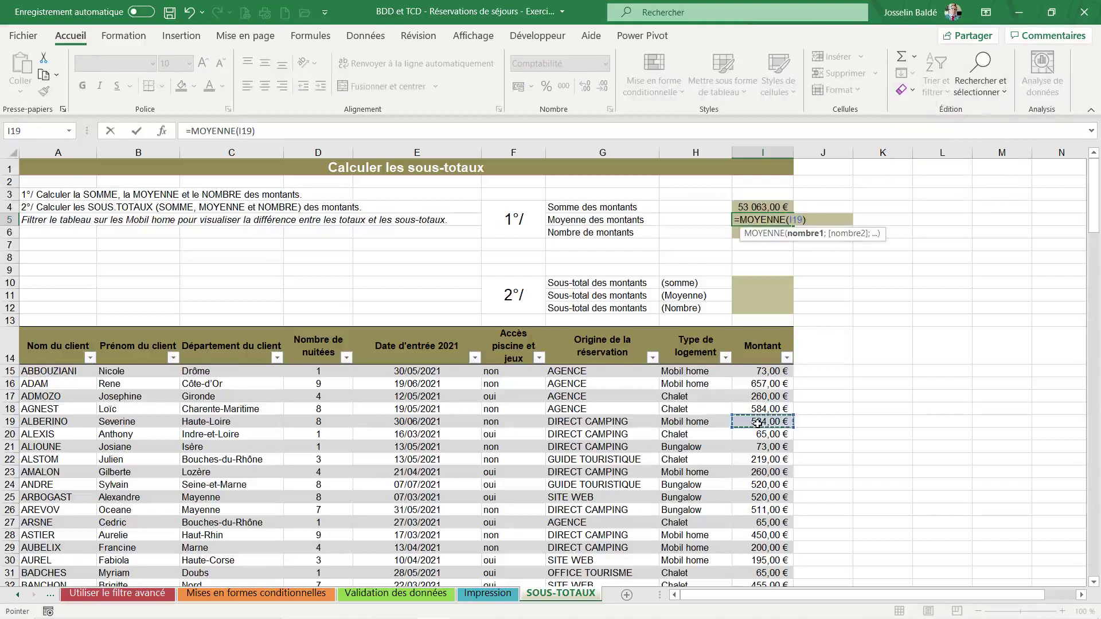
{"action": "key", "text": "ctrl+space"}
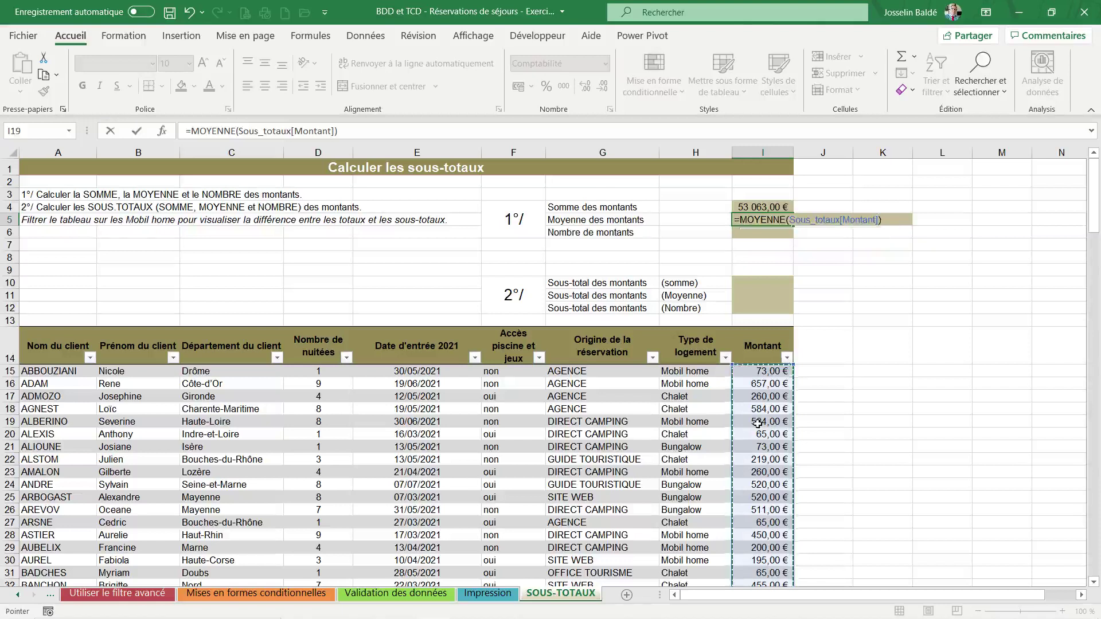
{"action": "key", "text": "Return"}
- Count the amounts in I6 with the NB function over the whole Montant column instead of the suggested range
{"action": "left_click", "coordinate": [918, 58]}
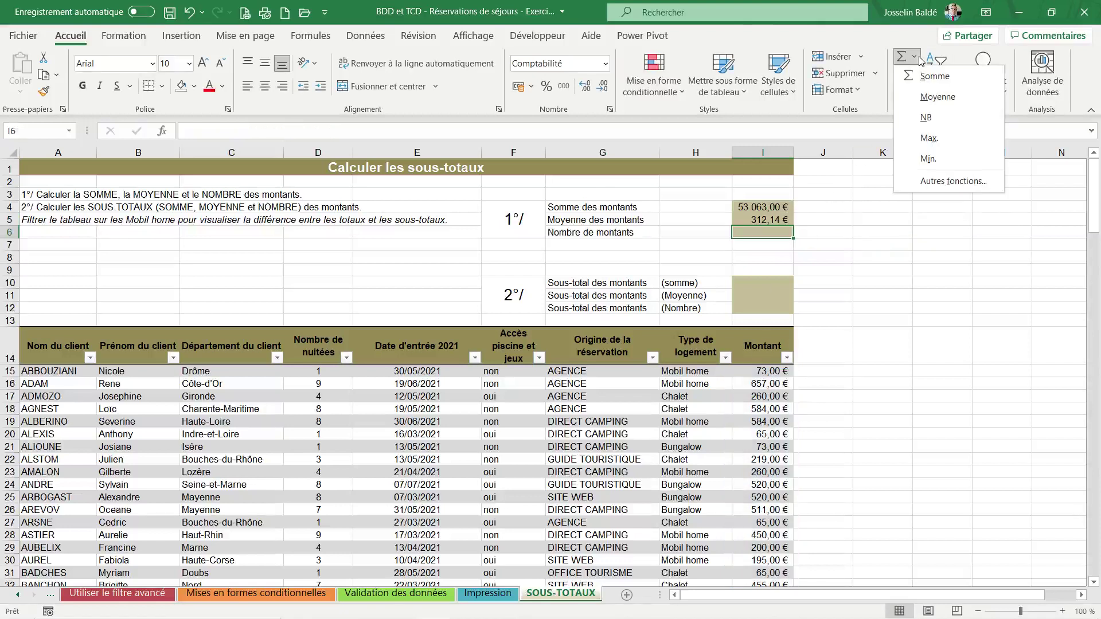
{"action": "left_click", "coordinate": [925, 117]}
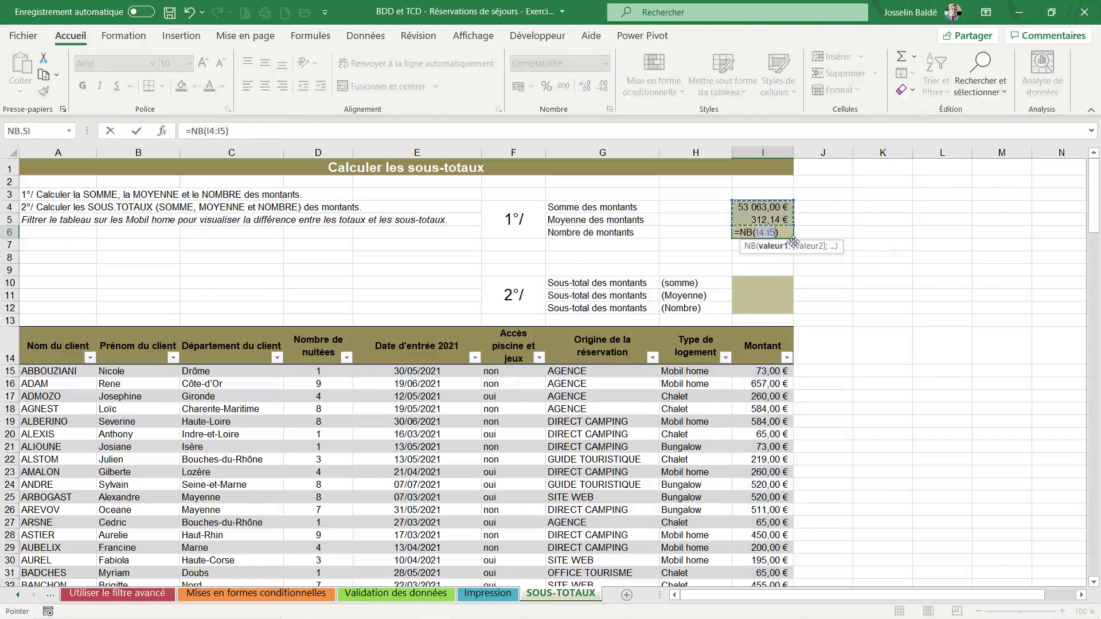
{"action": "left_click", "coordinate": [760, 382]}
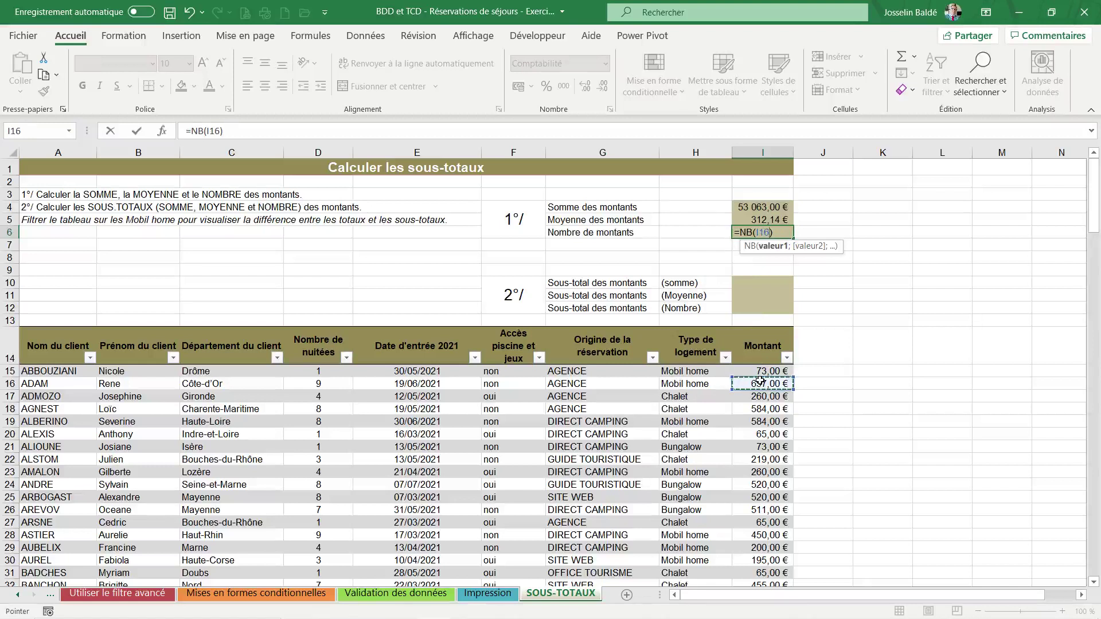
{"action": "key", "text": "ctrl+space"}
{"action": "key", "text": "Return"}
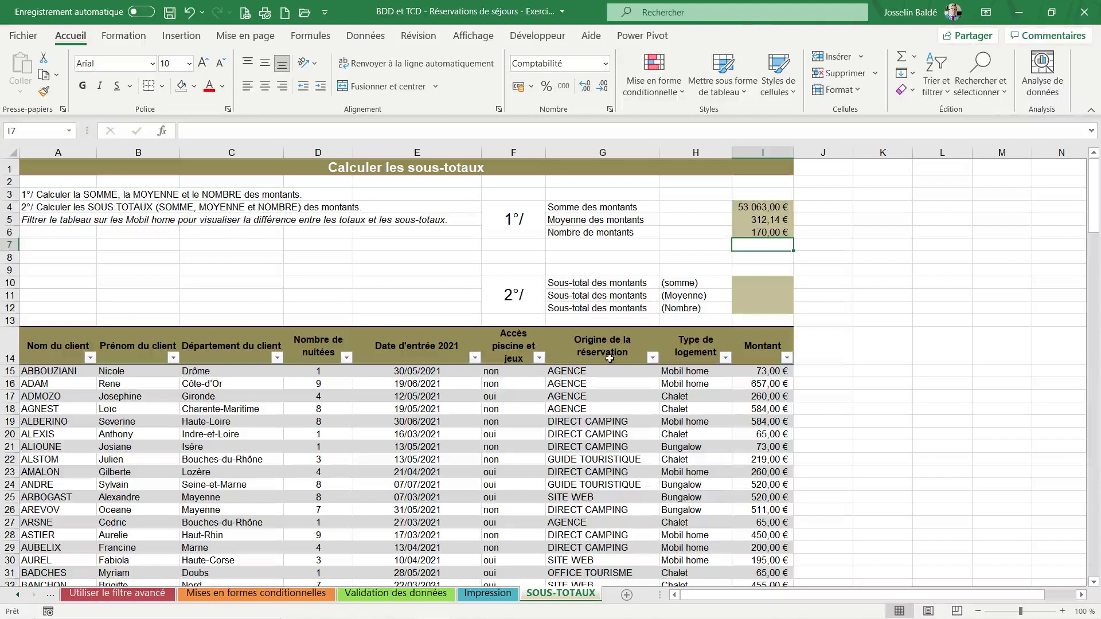
- Filter the table's Origine de la réservation column to show only AGENCE
{"action": "left_click", "coordinate": [652, 357]}
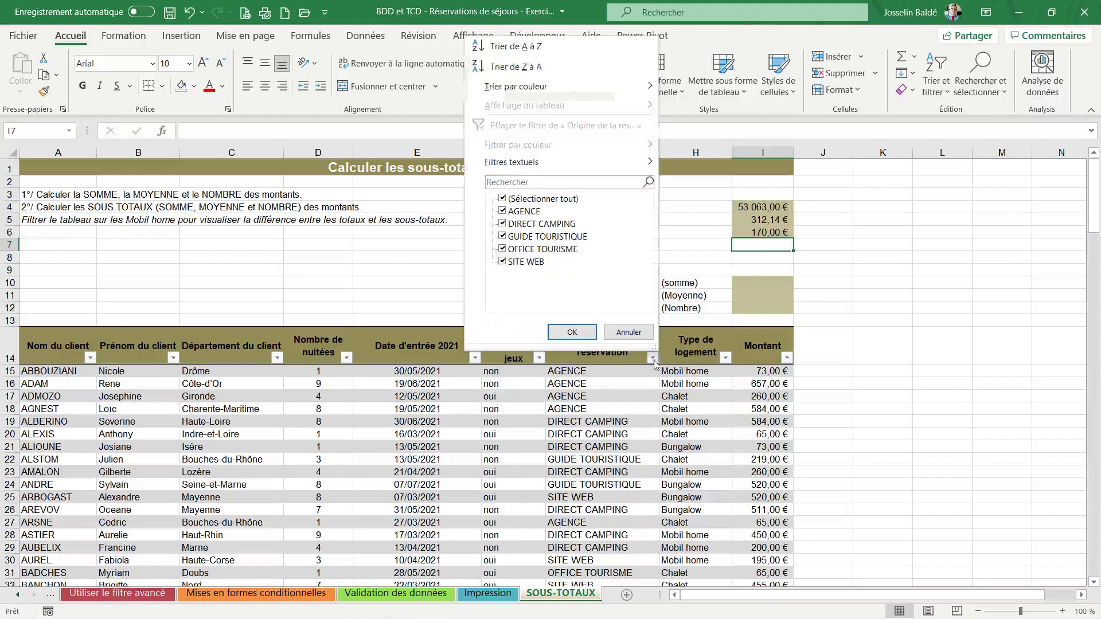
{"action": "left_click", "coordinate": [503, 197]}
{"action": "left_click", "coordinate": [502, 211]}
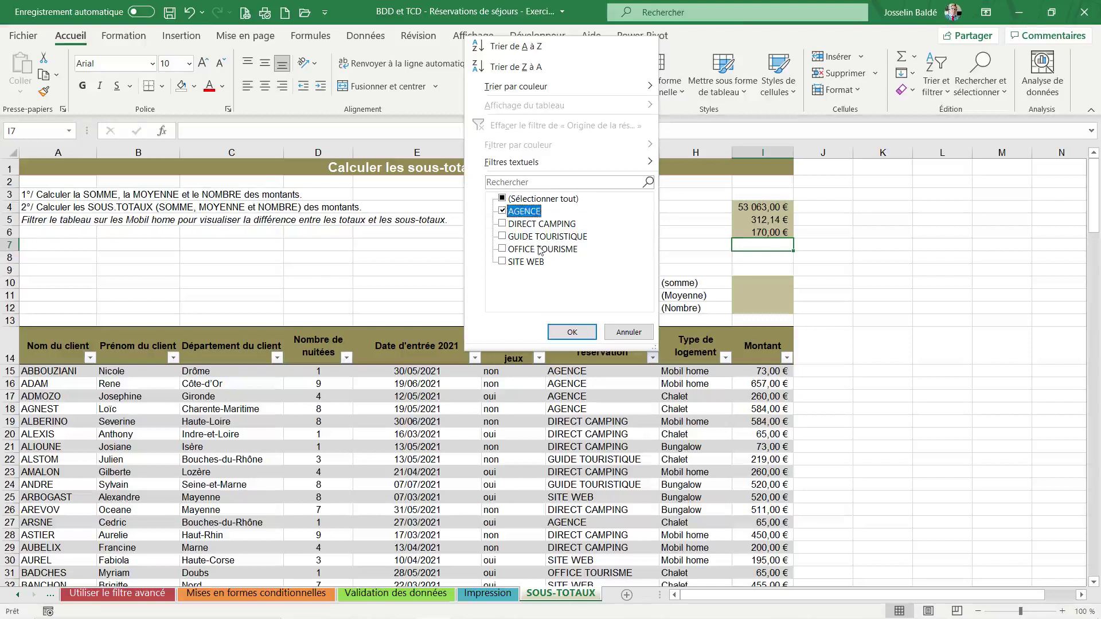
{"action": "left_click", "coordinate": [574, 333]}
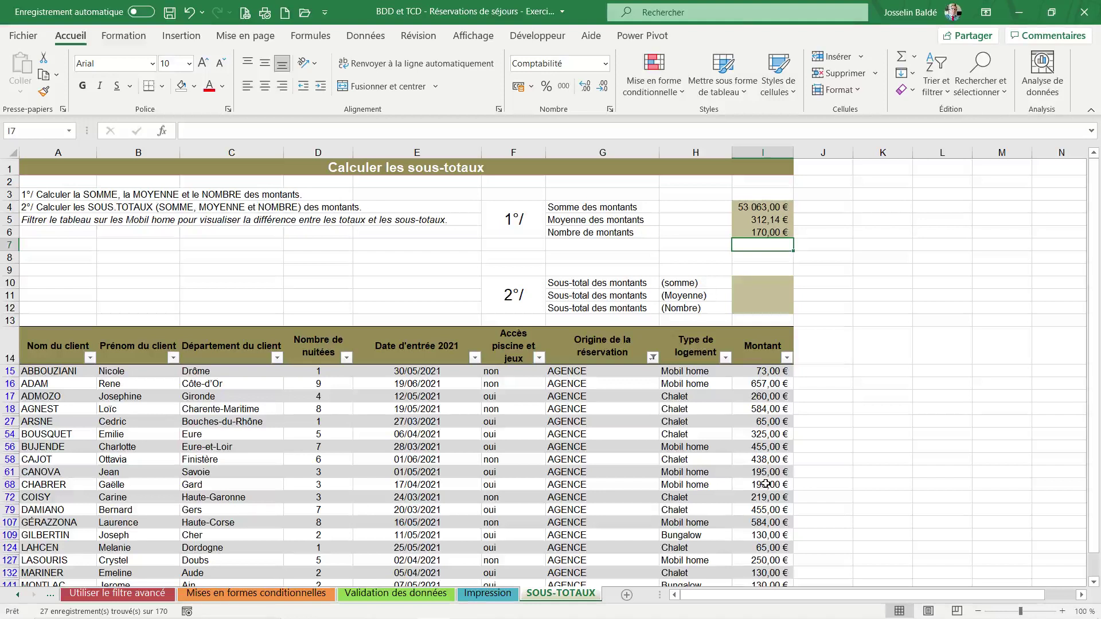
- Reselect all values in the Origine de la réservation filter to show every row
{"action": "left_click", "coordinate": [652, 358]}
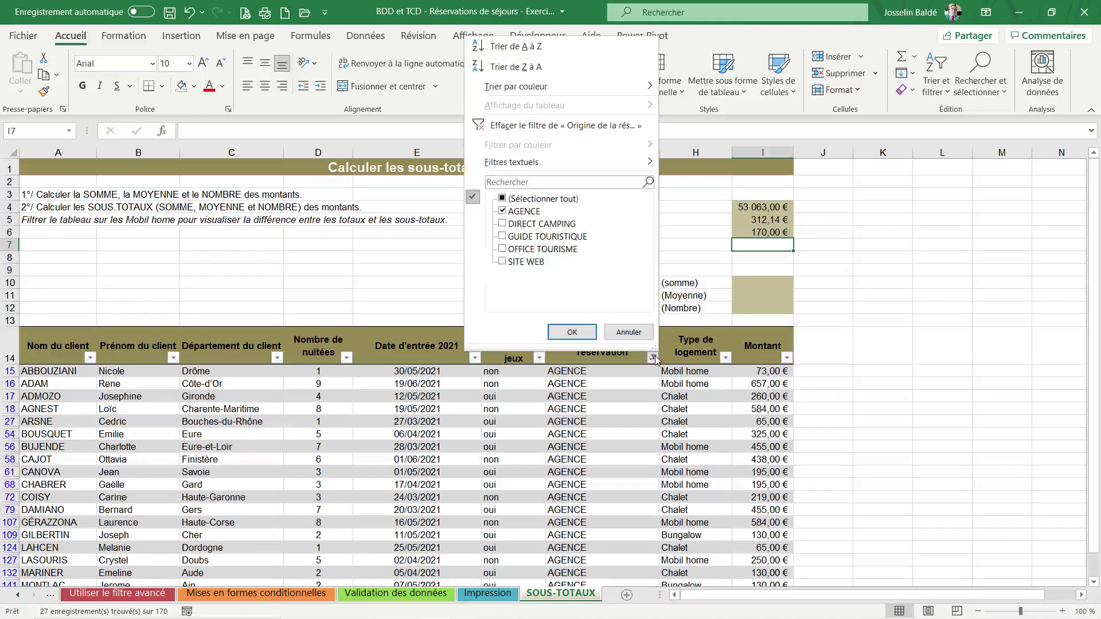
{"action": "left_click", "coordinate": [503, 199]}
{"action": "left_click", "coordinate": [572, 332]}
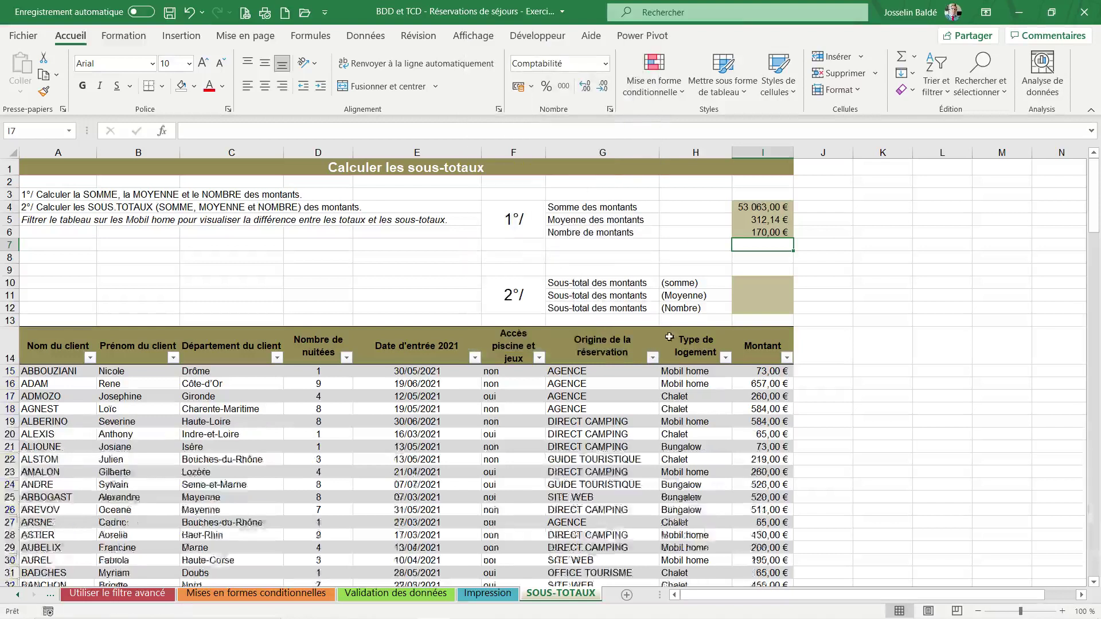
- Enter =SOUS.TOTAL(9;Sous_totaux[Montant]) in I10 to subtotal the amounts as a sum, and reselect the cell to review its formula
{"action": "left_click", "coordinate": [768, 278]}
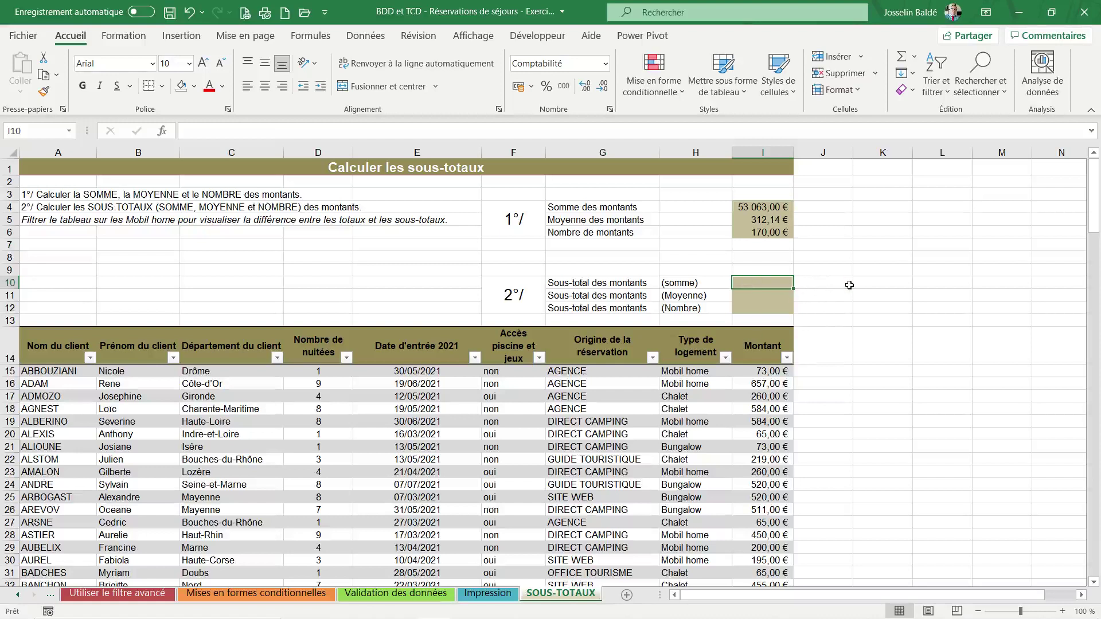
{"action": "type", "text": "="}
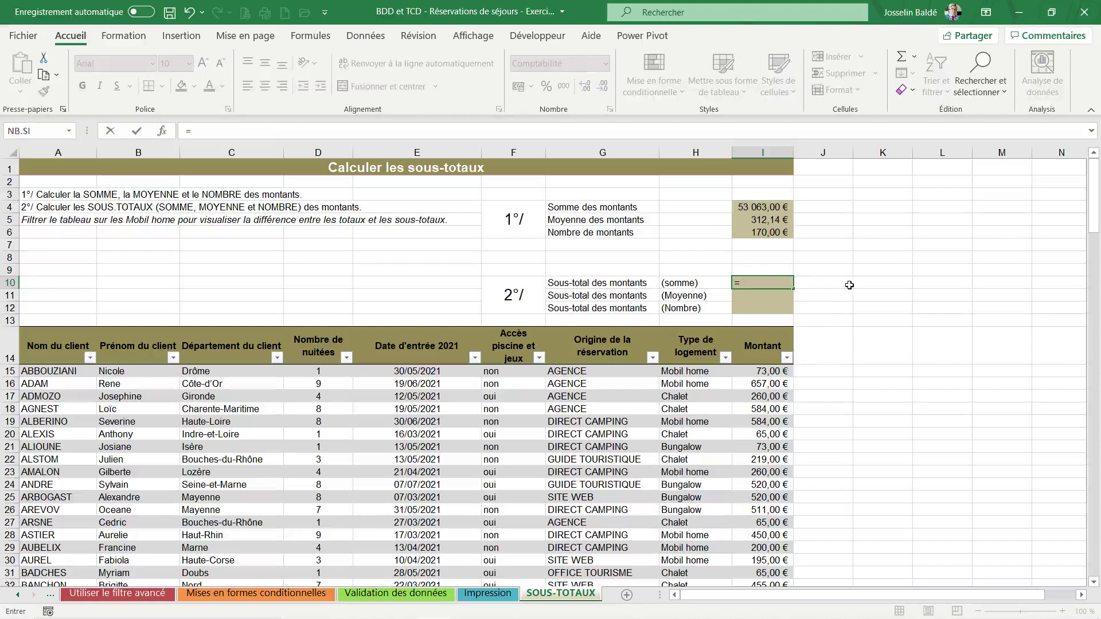
{"action": "type", "text": "sous"}
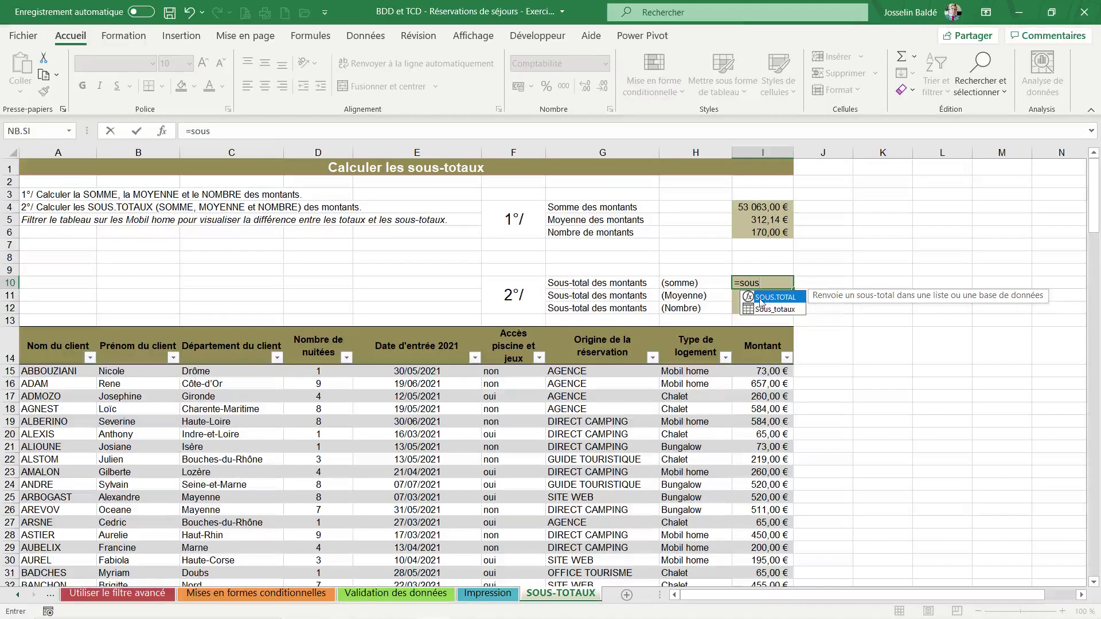
{"action": "double_click", "coordinate": [791, 301]}
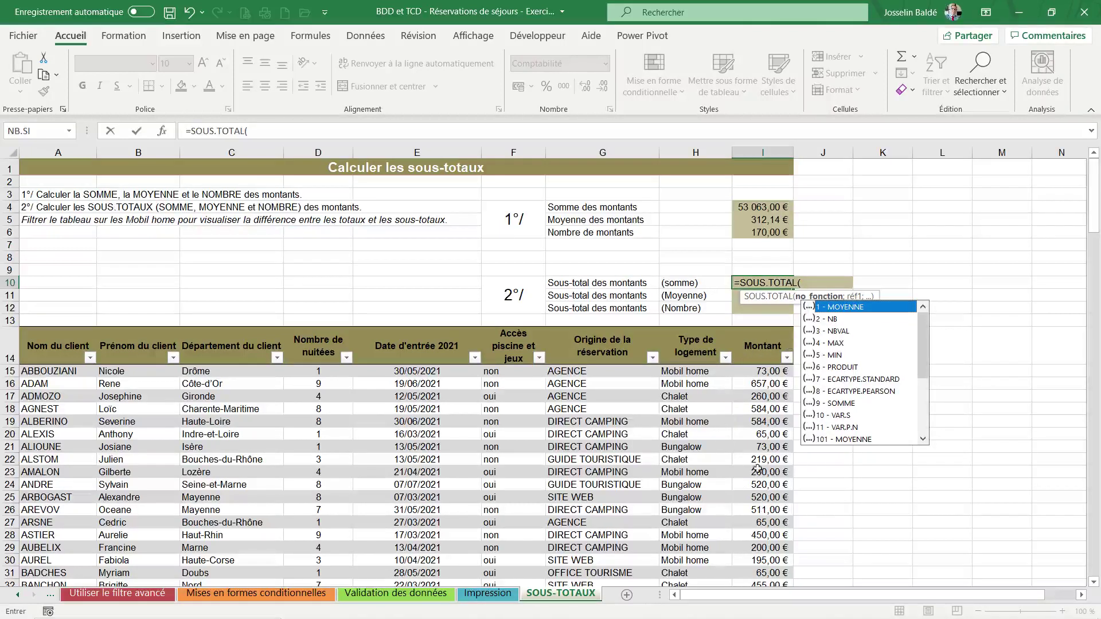
{"action": "double_click", "coordinate": [840, 403]}
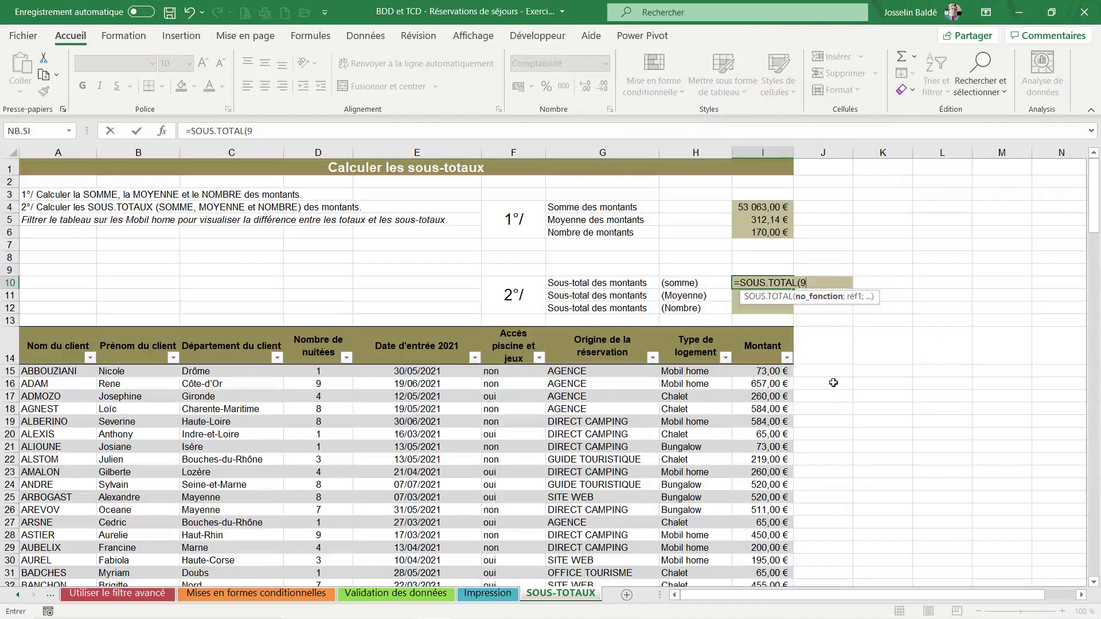
{"action": "type", "text": ";"}
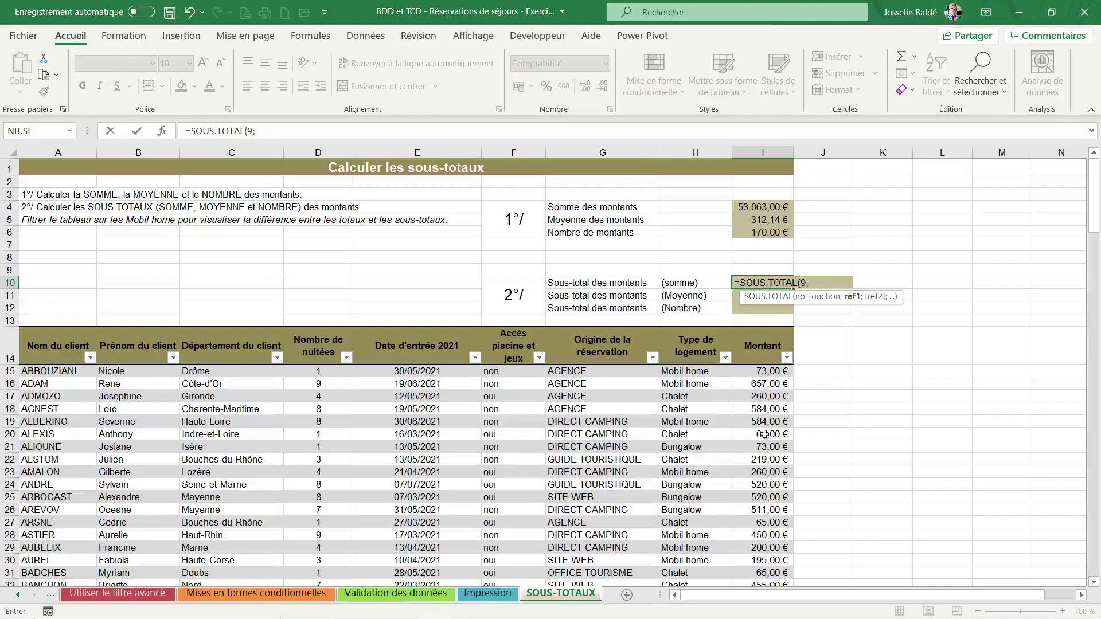
{"action": "left_click", "coordinate": [767, 397]}
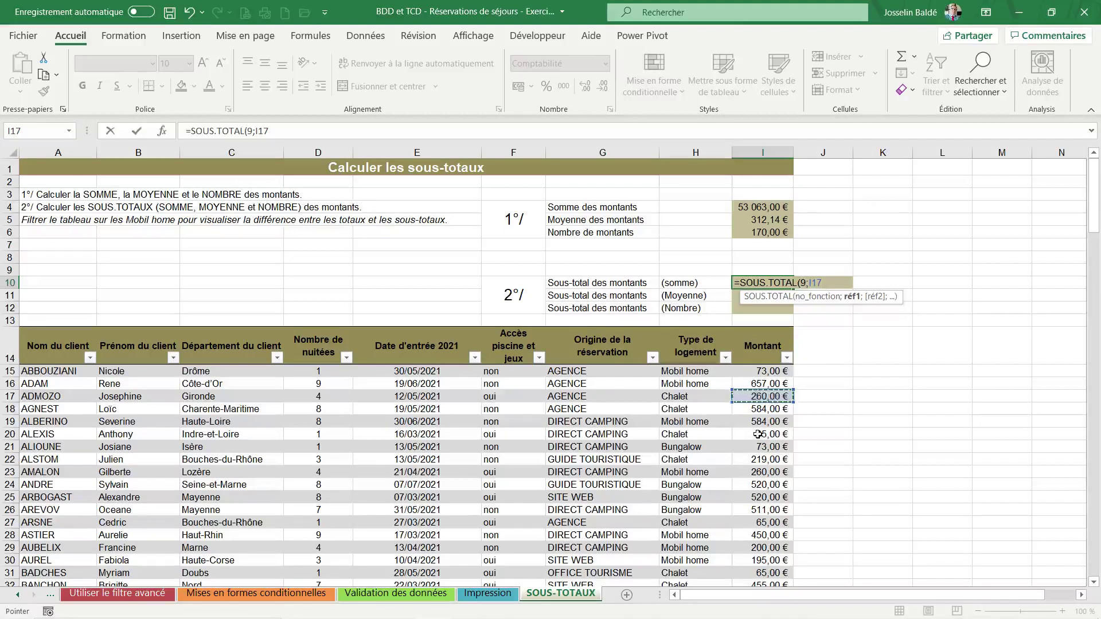
{"action": "key", "text": "ctrl+space"}
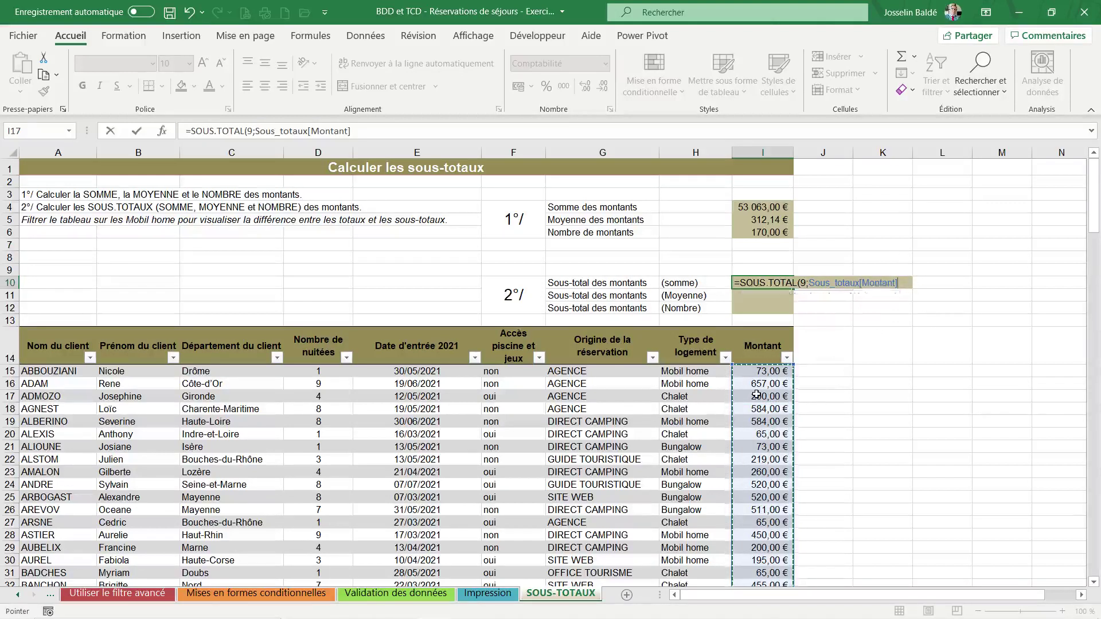
{"action": "key", "text": "Return"}
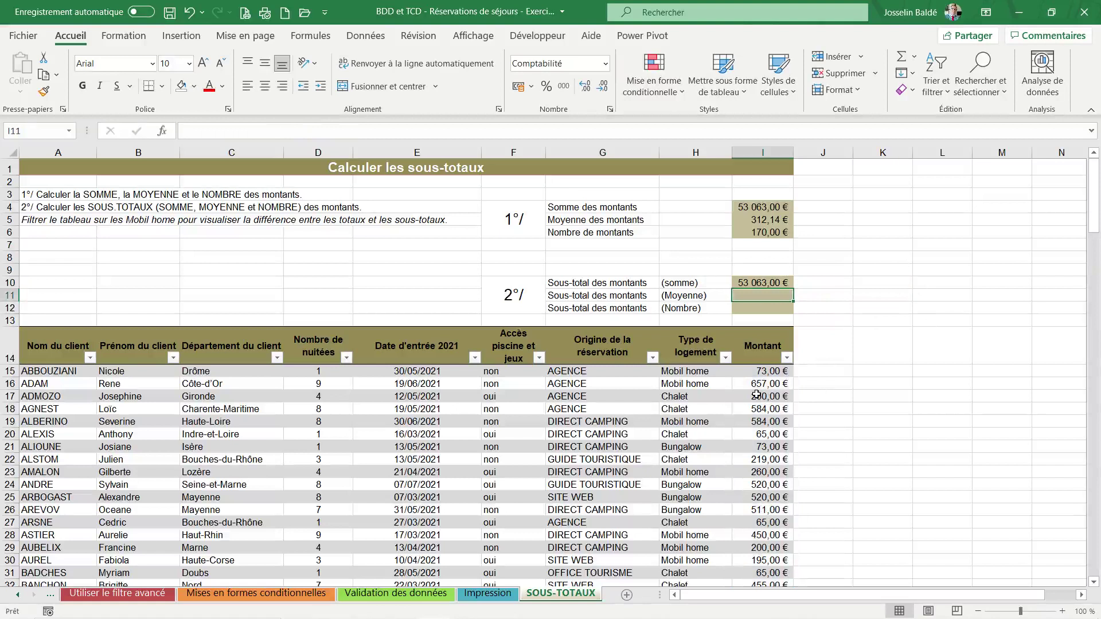
{"action": "left_click", "coordinate": [777, 284]}
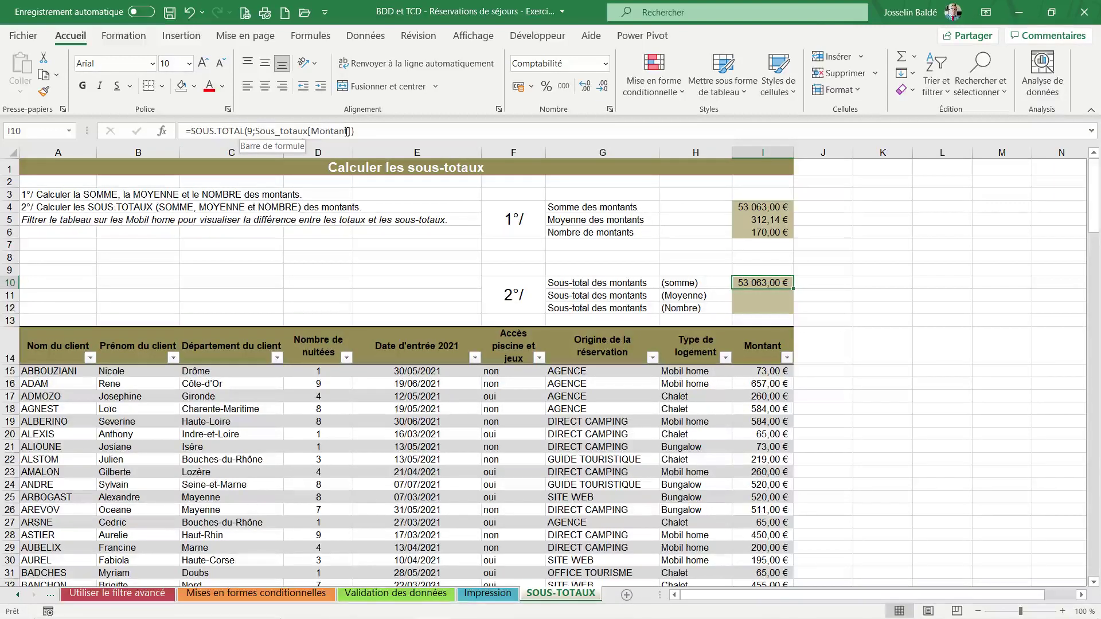
- Filter Origine de la réservation to AGENCE only to test the subtotal in I10
{"action": "left_click", "coordinate": [571, 426]}
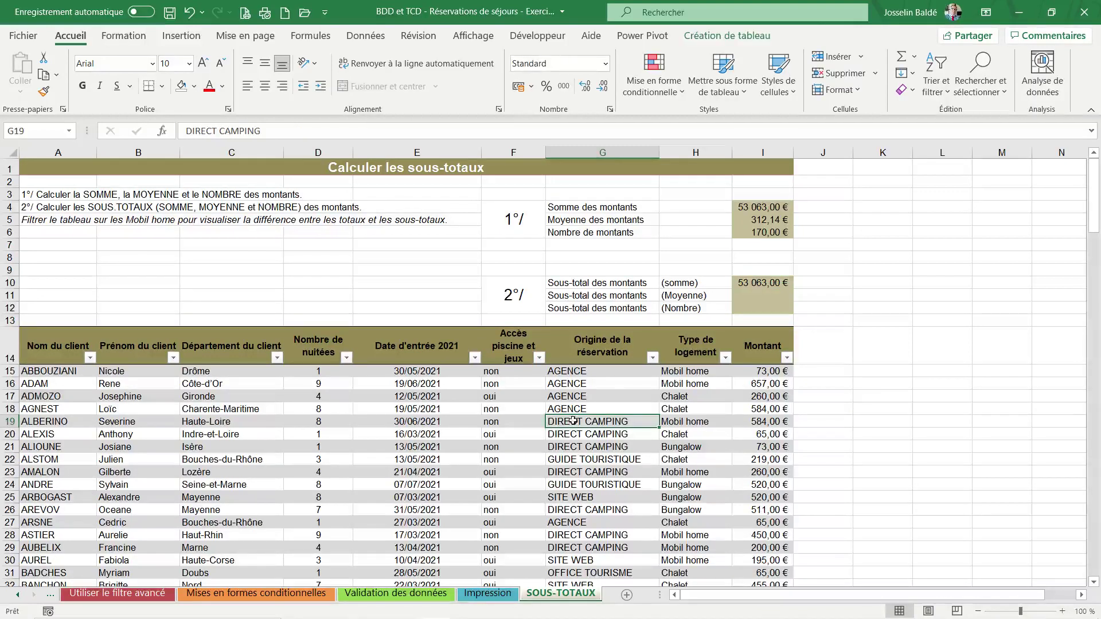
{"action": "left_click", "coordinate": [652, 358]}
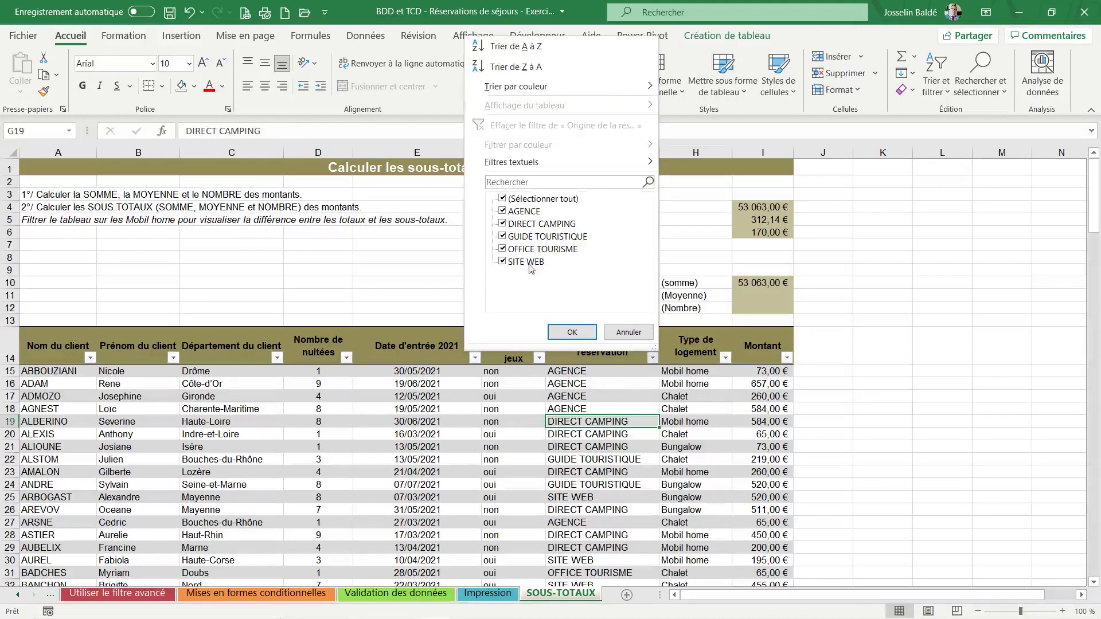
{"action": "left_click", "coordinate": [503, 198]}
{"action": "left_click", "coordinate": [503, 211]}
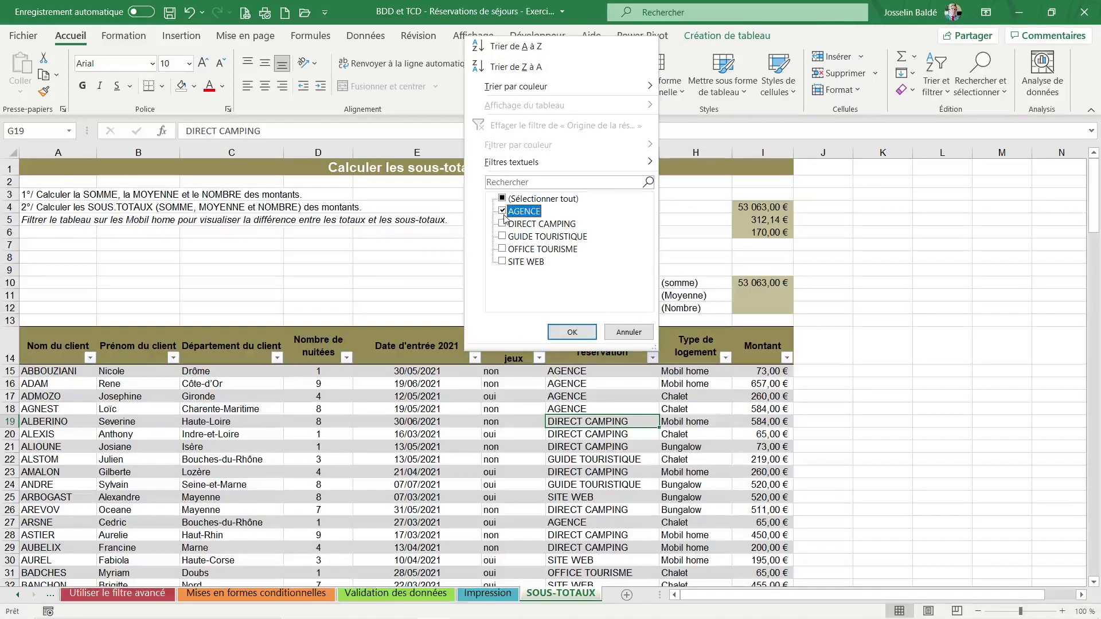
{"action": "left_click", "coordinate": [572, 332]}
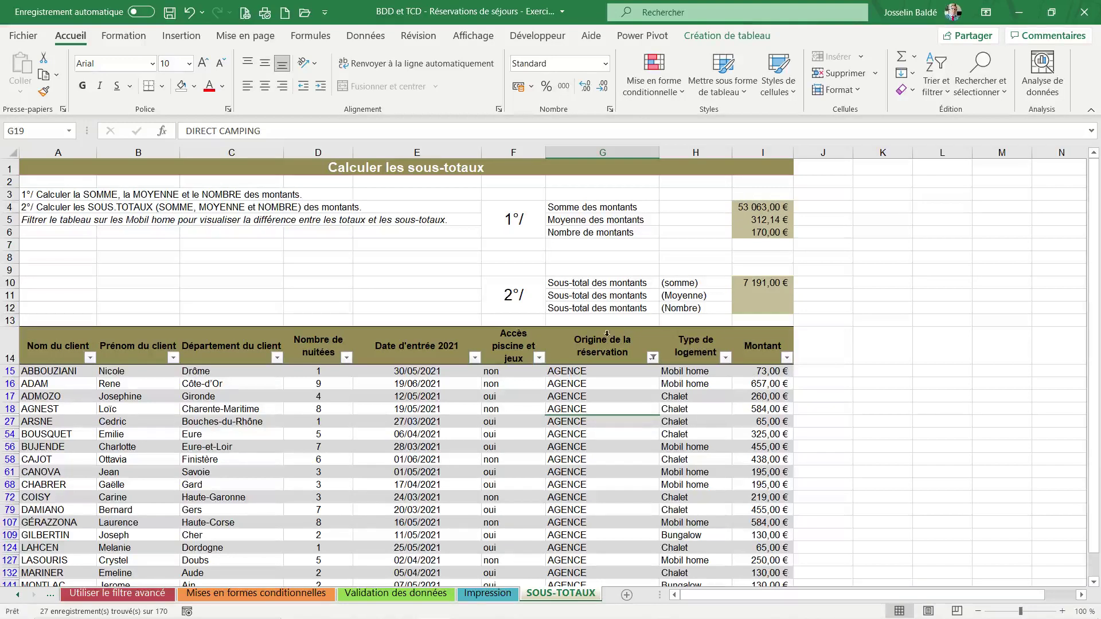
- Restore all values in the Origine de la réservation filter
{"action": "left_click", "coordinate": [652, 359]}
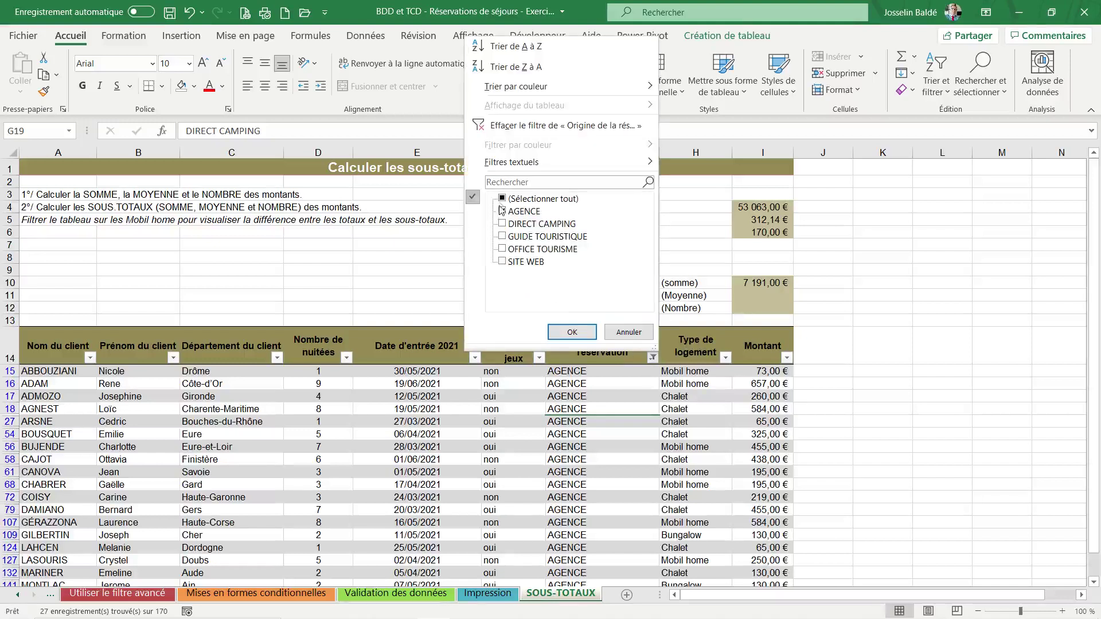
{"action": "left_click", "coordinate": [502, 199]}
{"action": "left_click", "coordinate": [576, 330]}
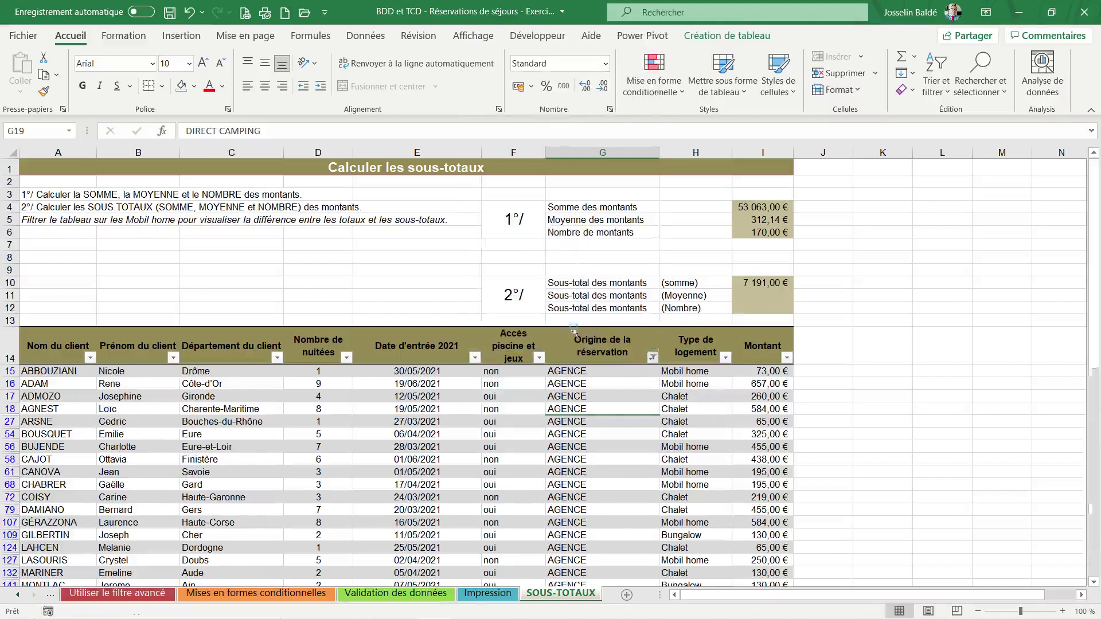
{"action": "left_click", "coordinate": [753, 292]}
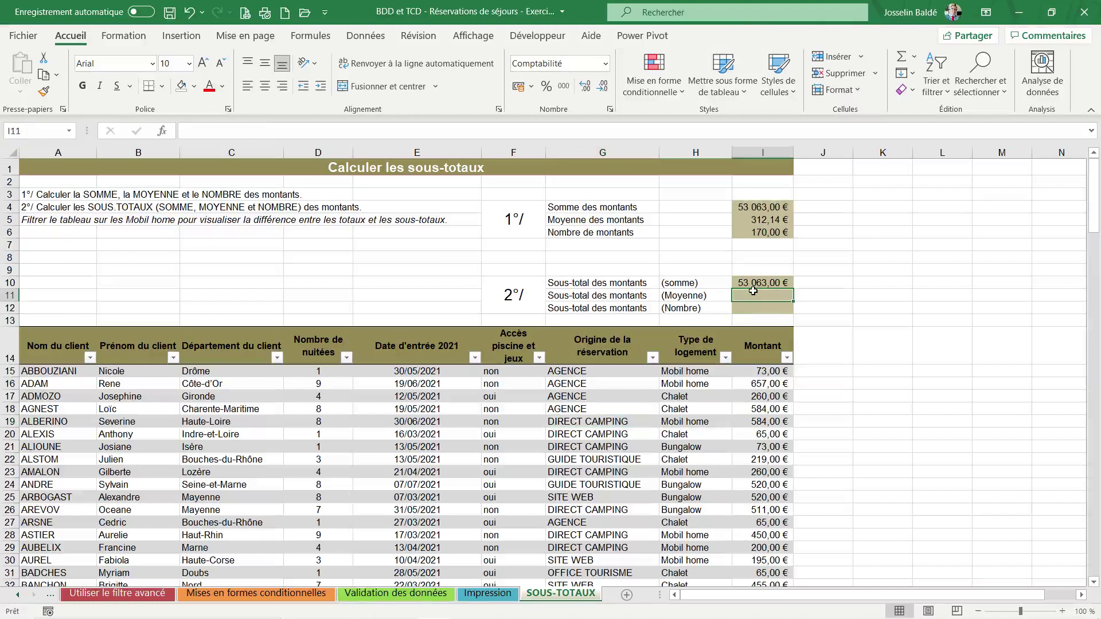
{"action": "type", "text": "="}
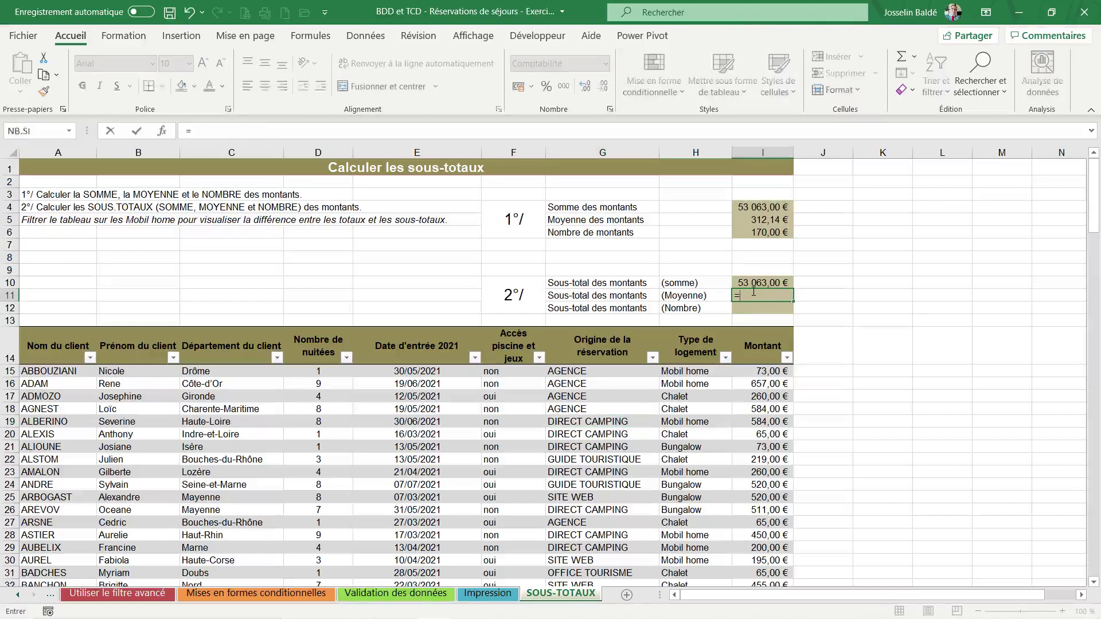
{"action": "type", "text": "sous"}
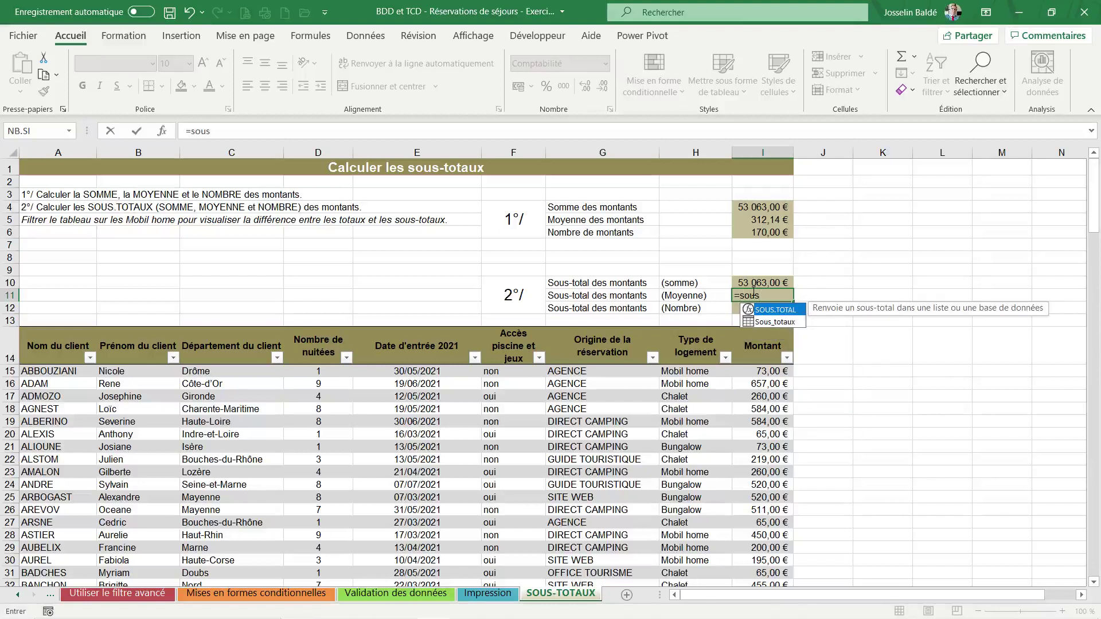
{"action": "double_click", "coordinate": [762, 311]}
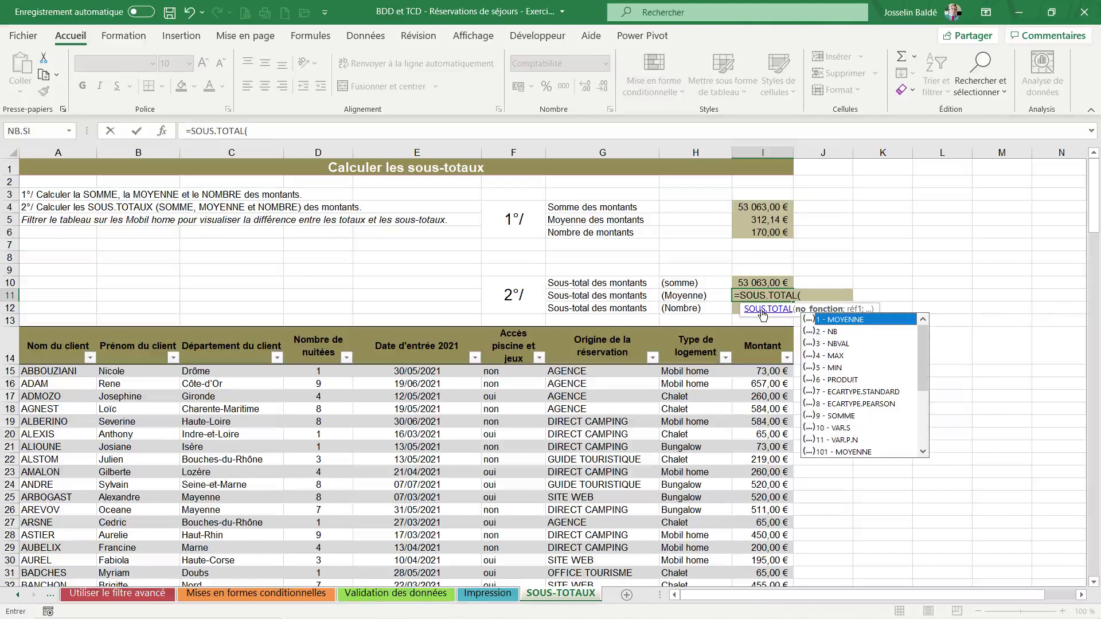
{"action": "double_click", "coordinate": [851, 320]}
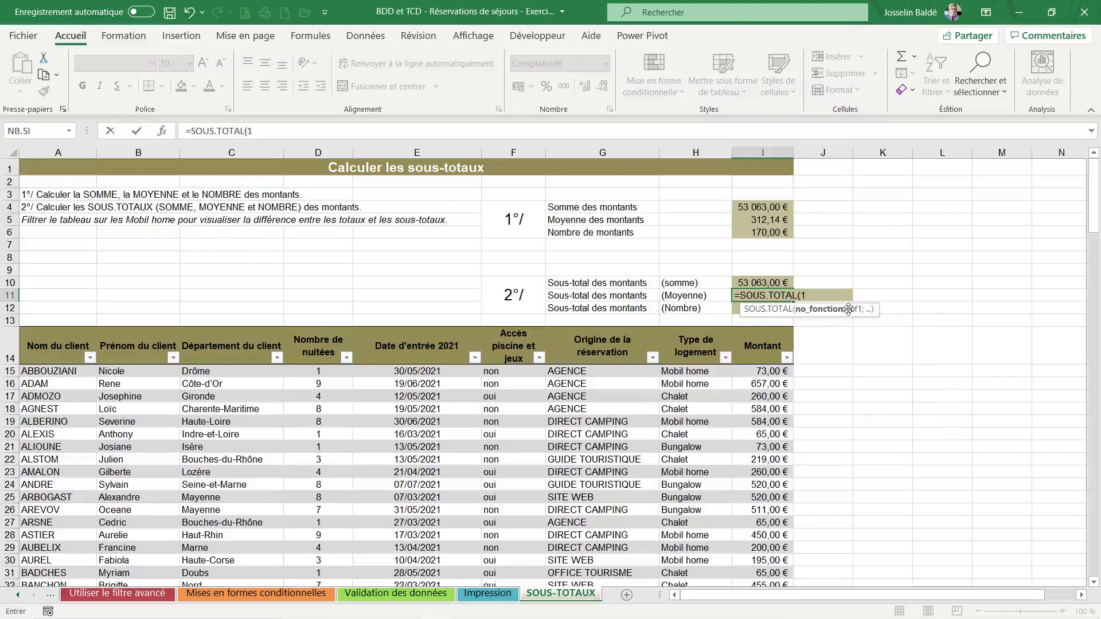
{"action": "type", "text": ":"}
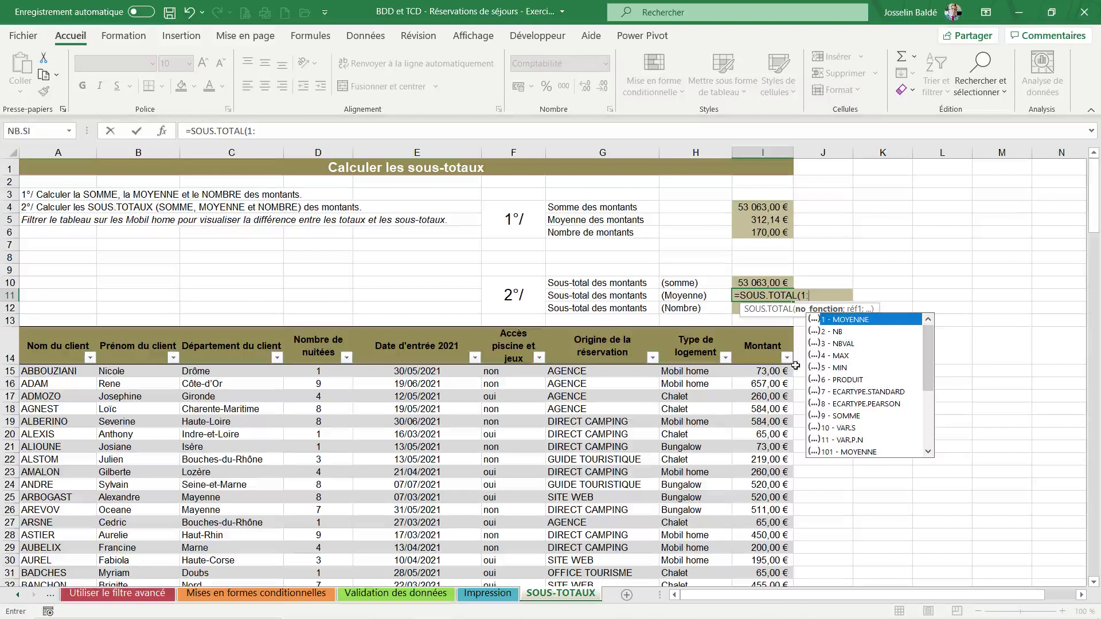
{"action": "left_click", "coordinate": [770, 383]}
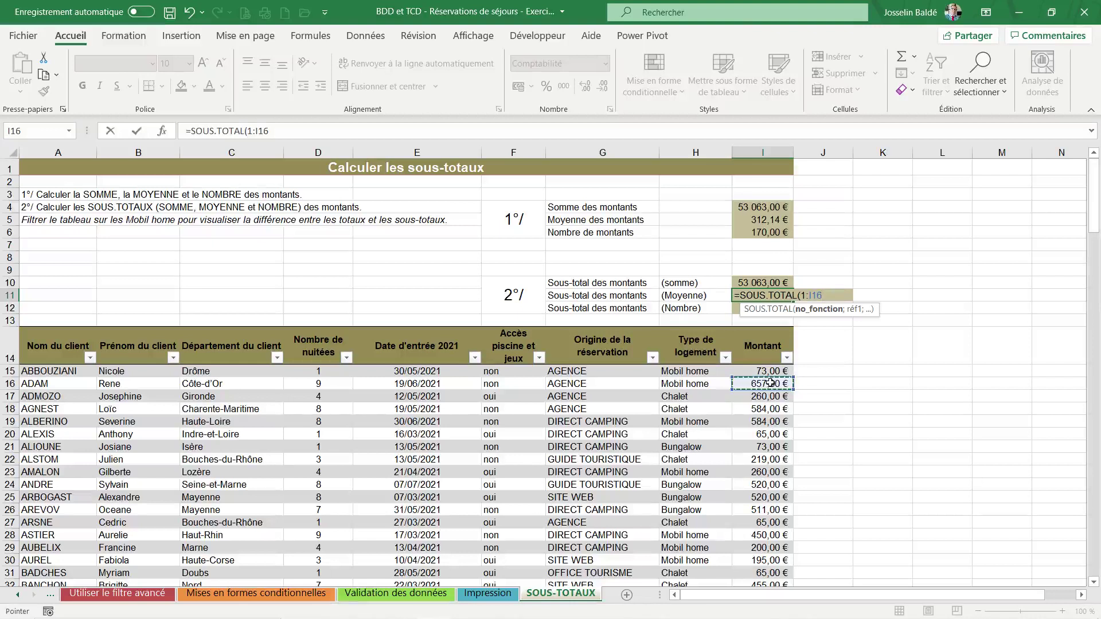
{"action": "key", "text": "ctrl+space"}
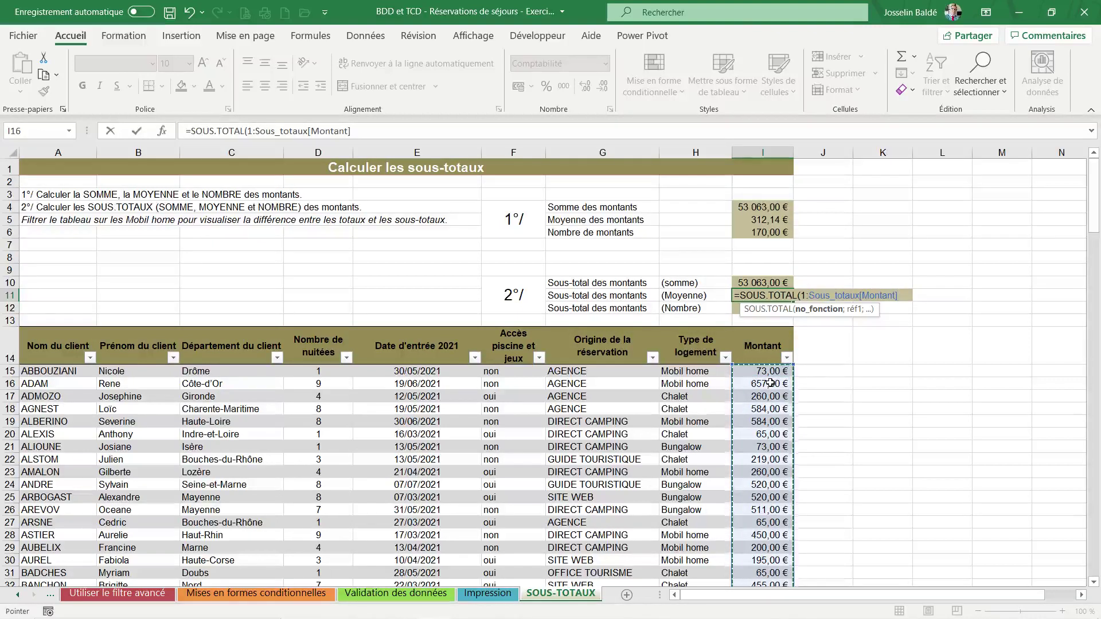
{"action": "key", "text": "Return"}
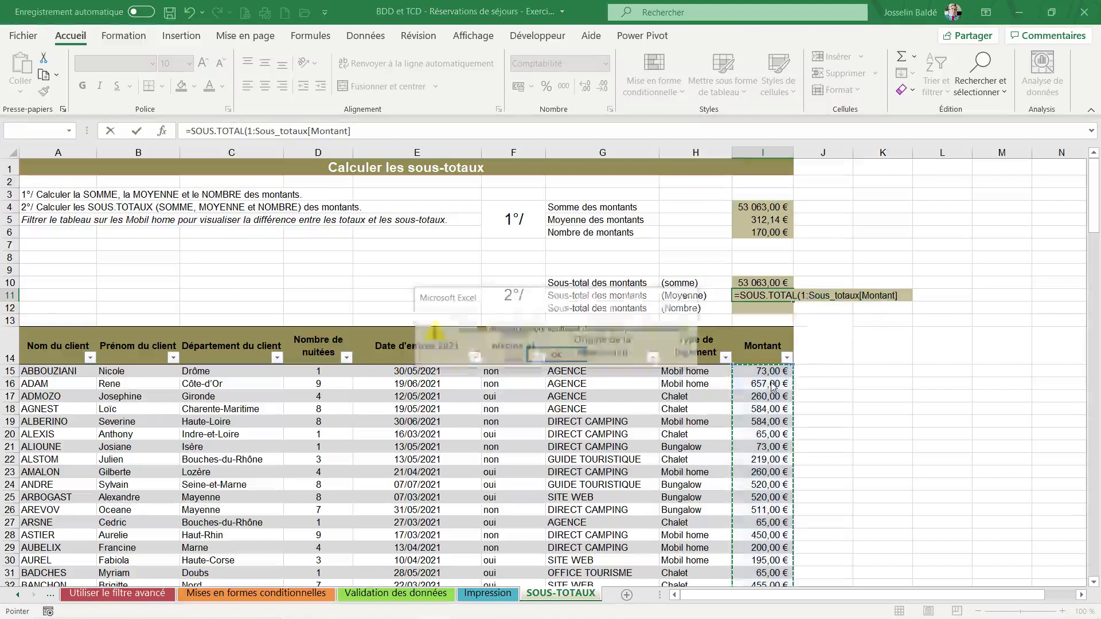
{"action": "left_click", "coordinate": [565, 356]}
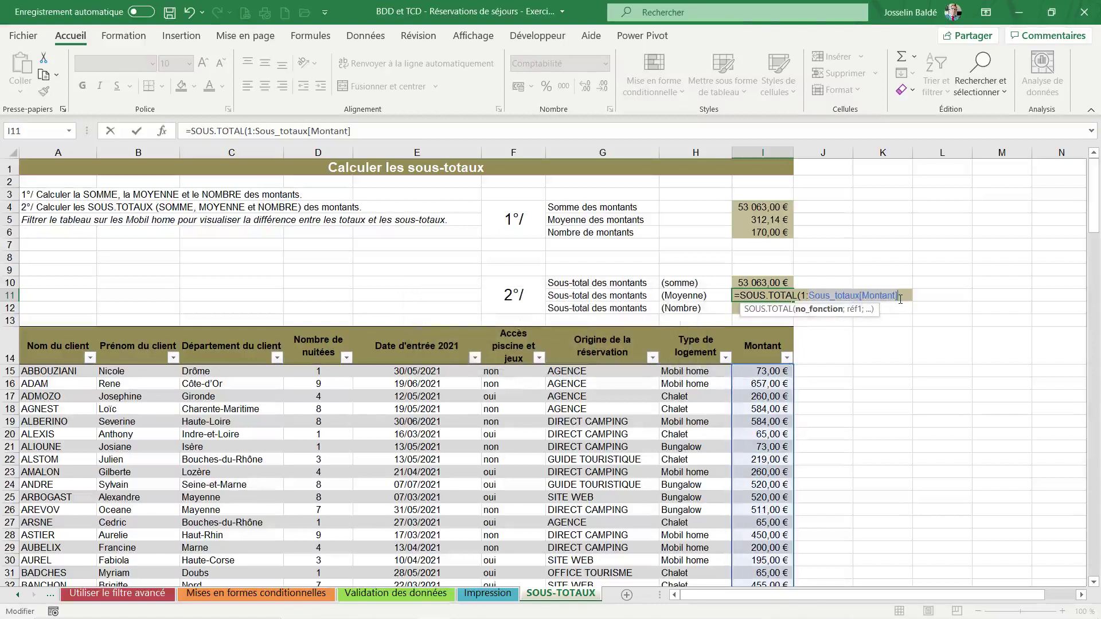
{"action": "key", "text": "BackSpace"}
{"action": "key", "text": "BackSpace"}
{"action": "key", "text": "BackSpace"}
{"action": "key", "text": "BackSpace"}
{"action": "key", "text": "BackSpace"}
{"action": "key", "text": "BackSpace"}
{"action": "key", "text": "BackSpace"}
{"action": "key", "text": "BackSpace"}
{"action": "key", "text": "BackSpace"}
{"action": "key", "text": "BackSpace"}
{"action": "key", "text": "BackSpace"}
{"action": "key", "text": "BackSpace"}
{"action": "key", "text": "BackSpace"}
{"action": "key", "text": "BackSpace"}
{"action": "key", "text": "BackSpace"}
{"action": "key", "text": "BackSpace"}
{"action": "key", "text": "BackSpace"}
{"action": "key", "text": "BackSpace"}
{"action": "key", "text": "BackSpace"}
{"action": "key", "text": "BackSpace"}
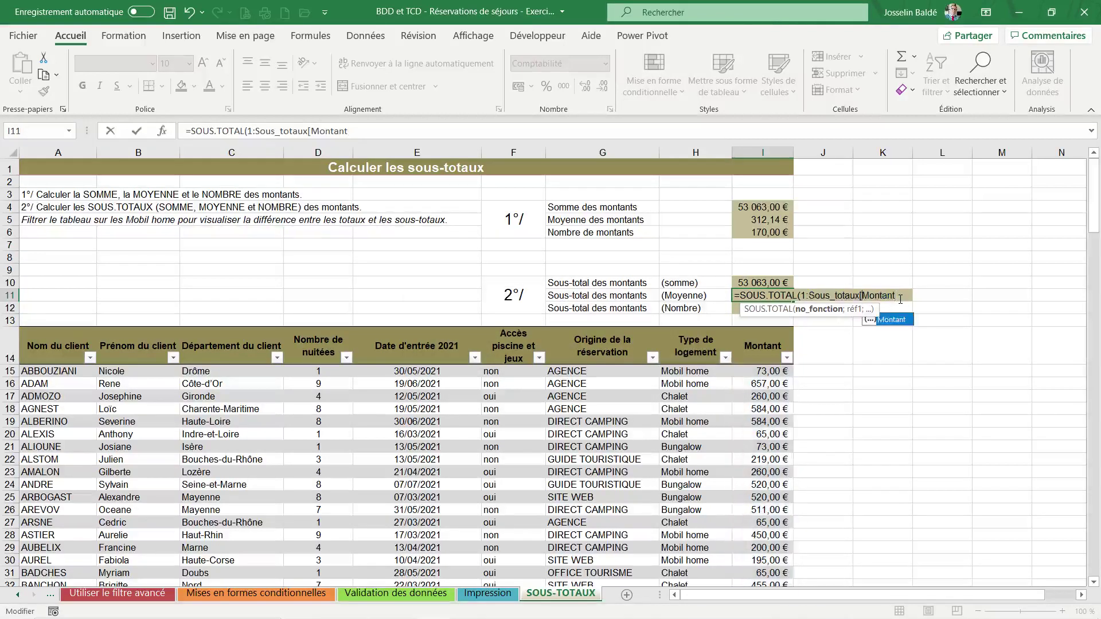
- Enter =SOUS.TOTAL(1;Sous_totaux[Montant]) in I11 to subtotal the amounts as an average
{"action": "type", "text": "="}
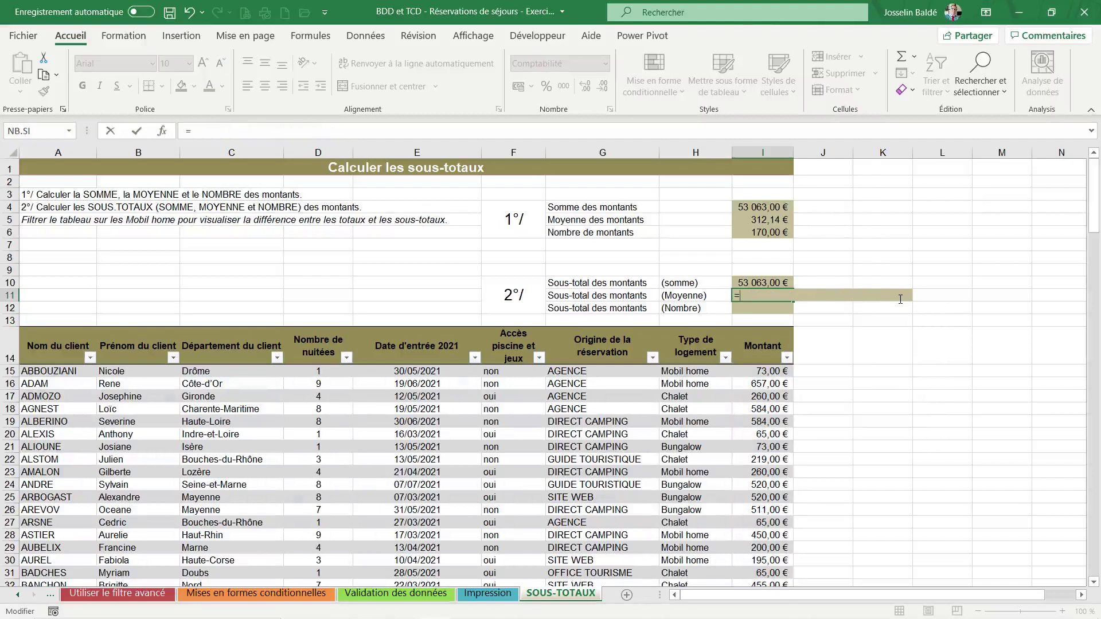
{"action": "type", "text": "sous"}
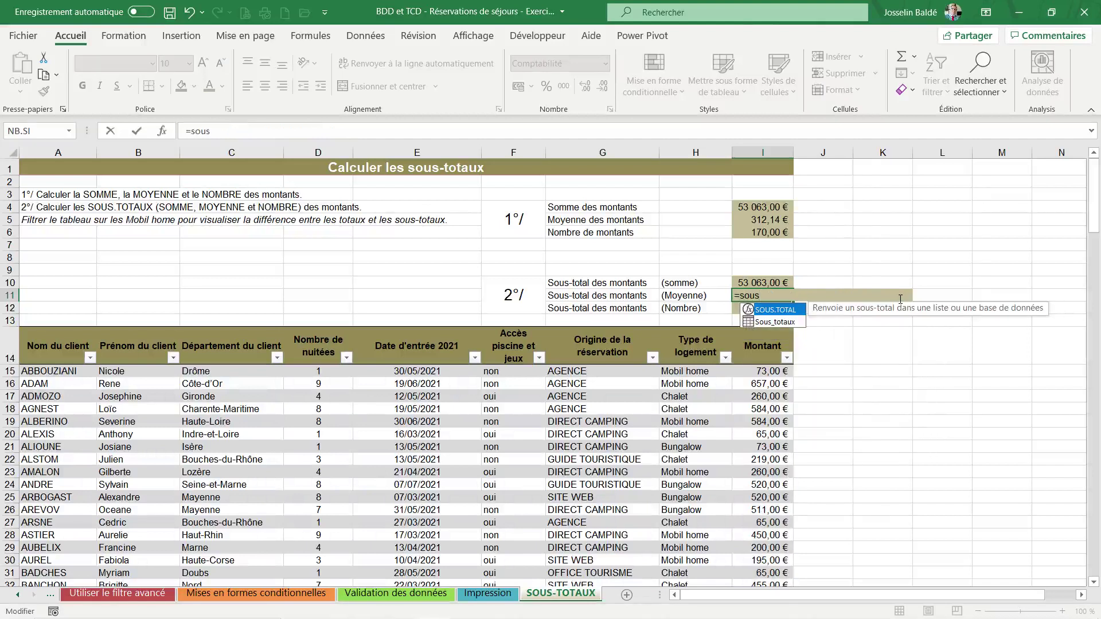
{"action": "double_click", "coordinate": [778, 312]}
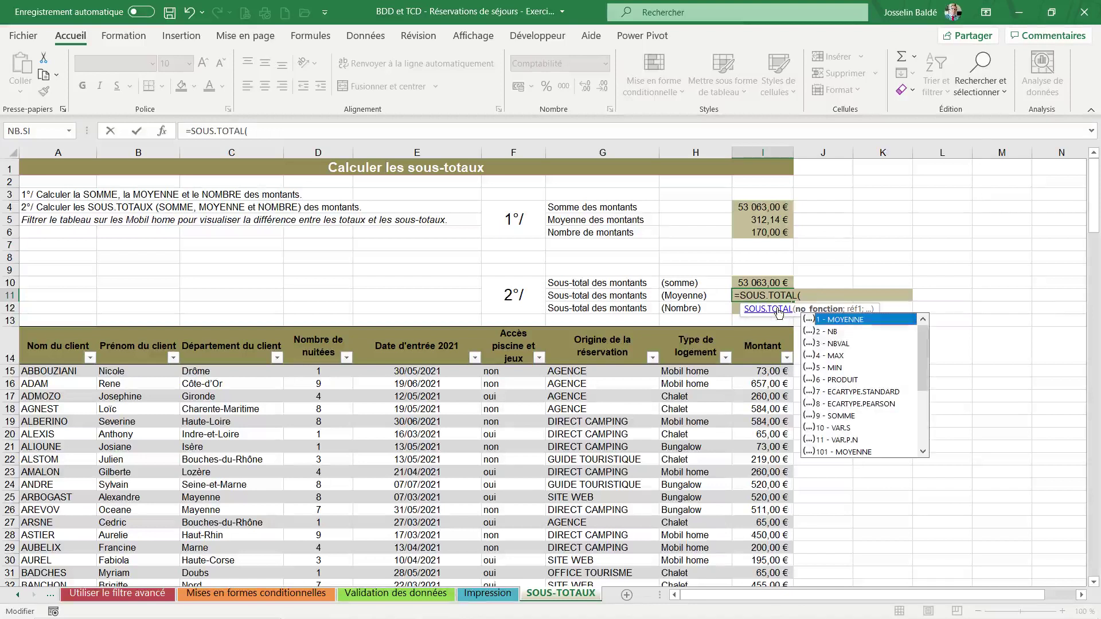
{"action": "double_click", "coordinate": [872, 321]}
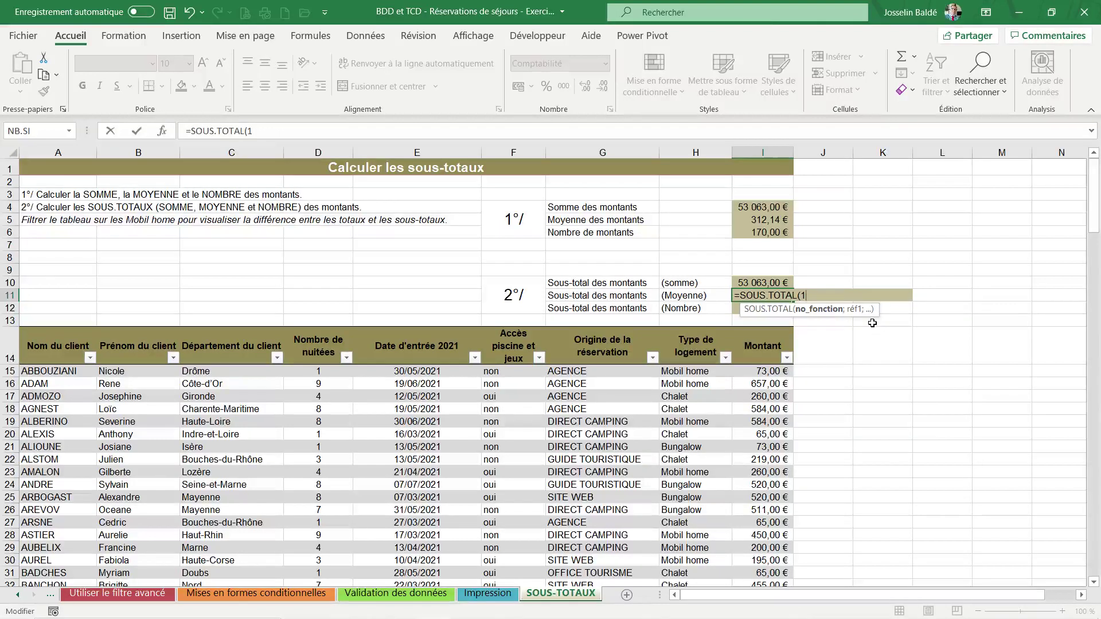
{"action": "type", "text": ";"}
{"action": "left_click", "coordinate": [755, 385]}
{"action": "key", "text": "ctrl+space"}
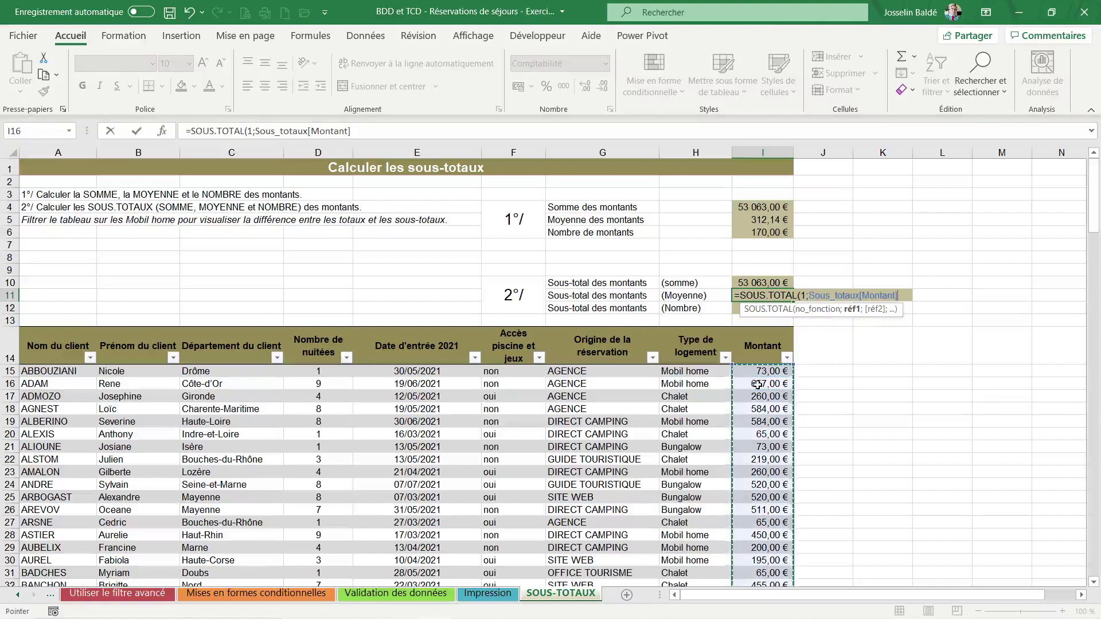
{"action": "key", "text": "Return"}
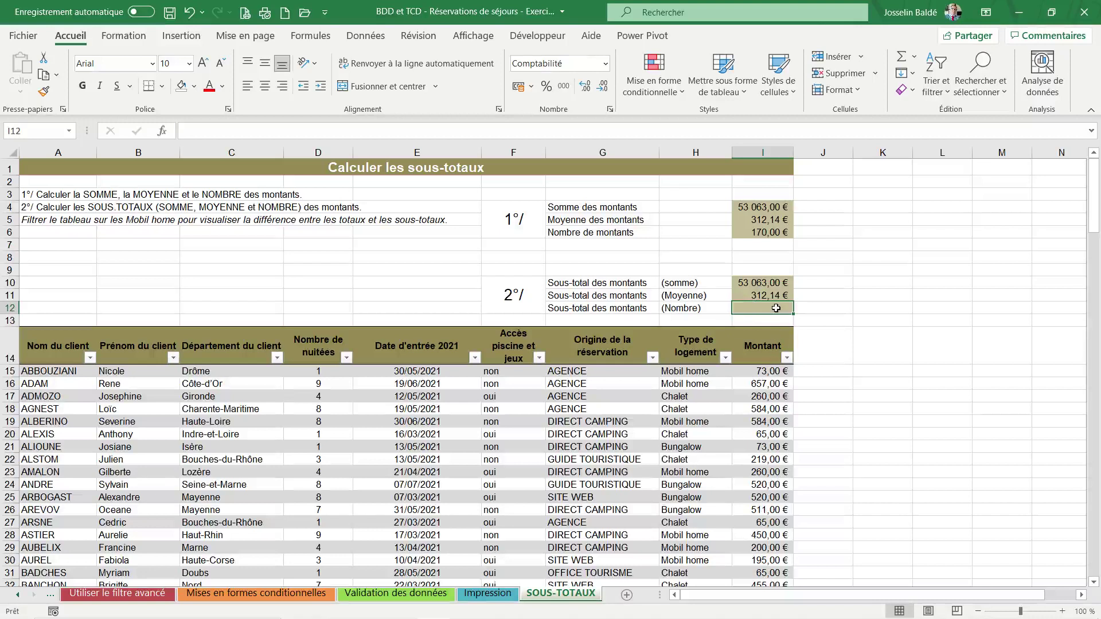
- Enter =SOUS.TOTAL(2;Sous_totaux[Montant]) in I12 to subtotal the amounts as a count
{"action": "type", "text": "="}
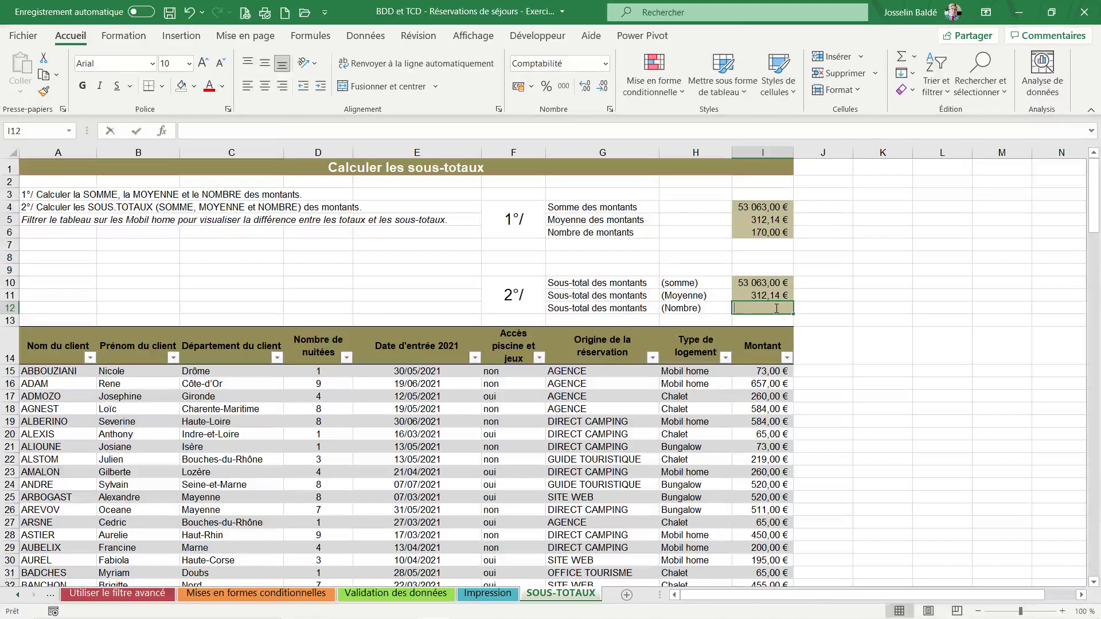
{"action": "type", "text": "sous"}
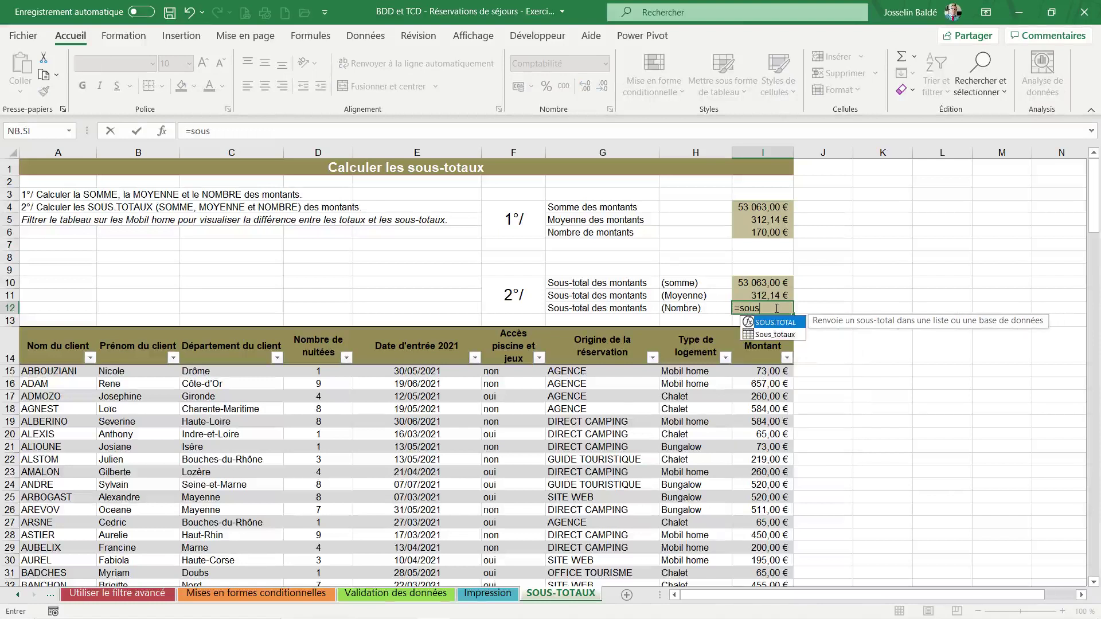
{"action": "double_click", "coordinate": [773, 324]}
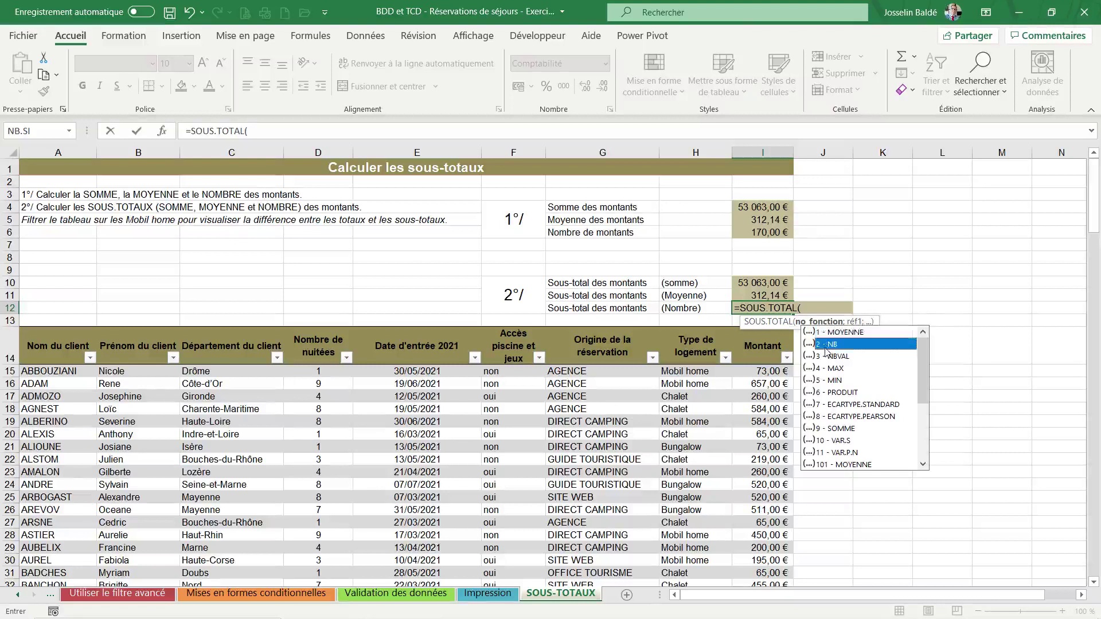
{"action": "double_click", "coordinate": [826, 345]}
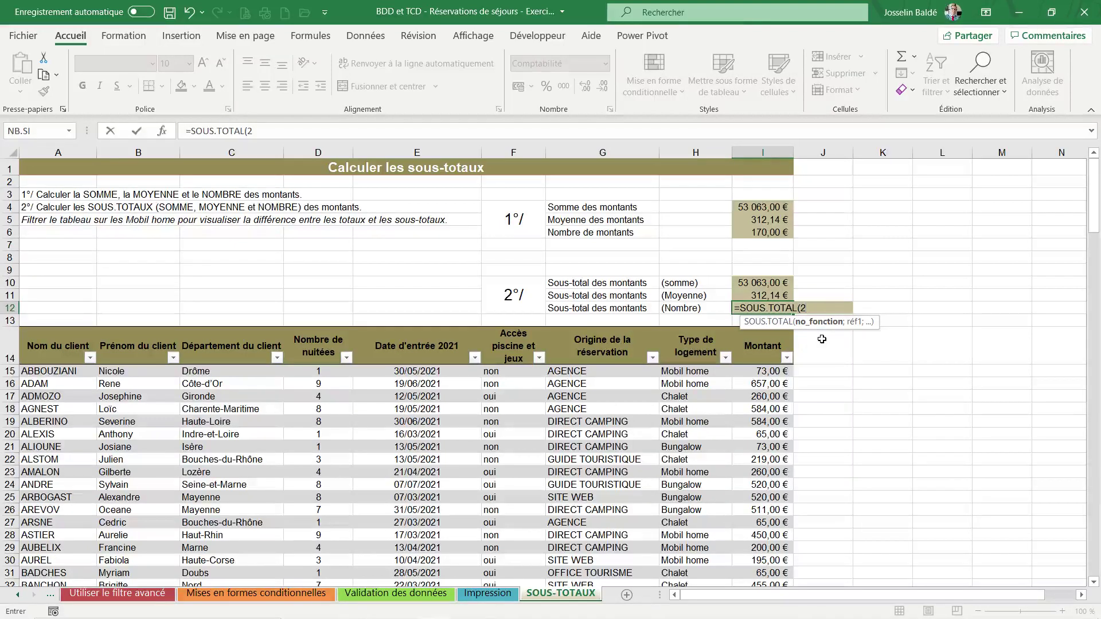
{"action": "type", "text": ";"}
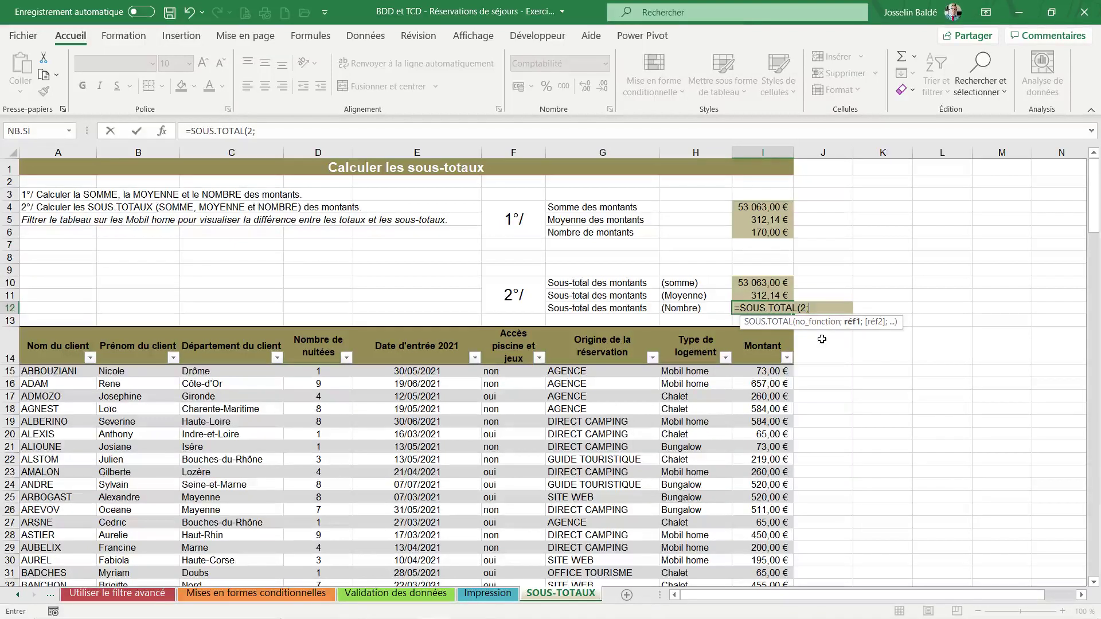
{"action": "left_click", "coordinate": [773, 388]}
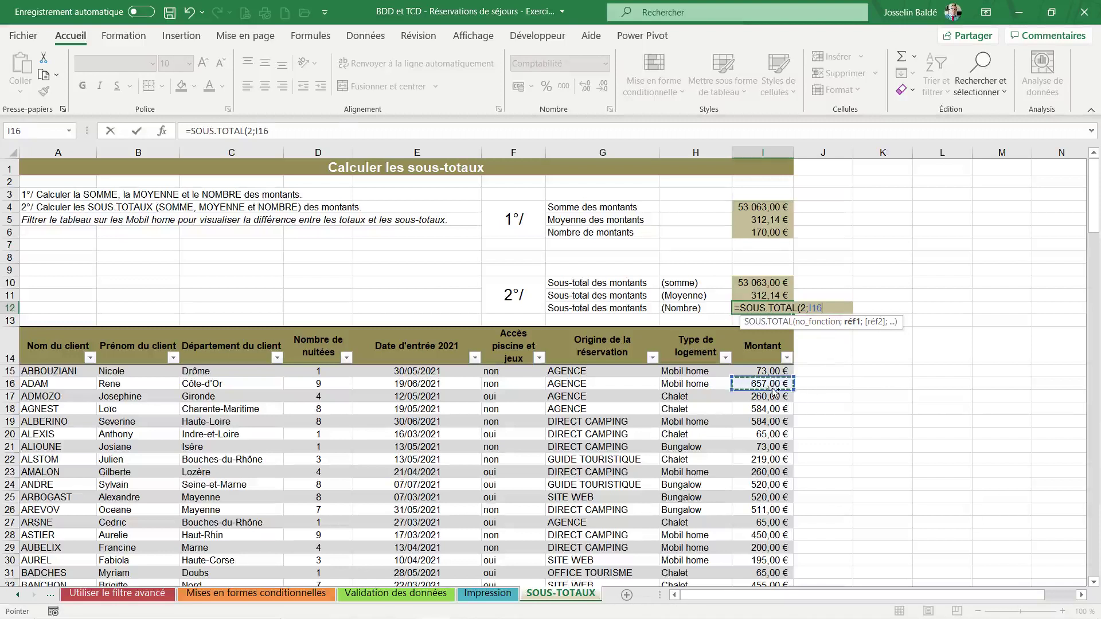
{"action": "key", "text": "ctrl+space"}
{"action": "key", "text": "Return"}
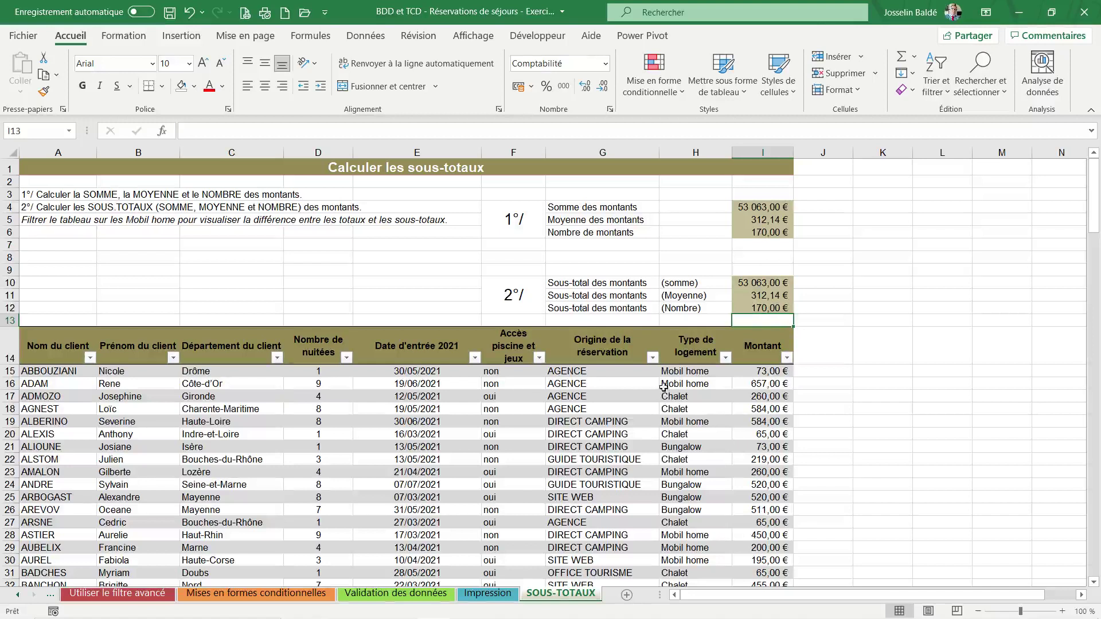
- Filter Origine de la réservation to DIRECT CAMPING only to compare the subtotals with the ordinary totals
{"action": "left_click", "coordinate": [652, 358]}
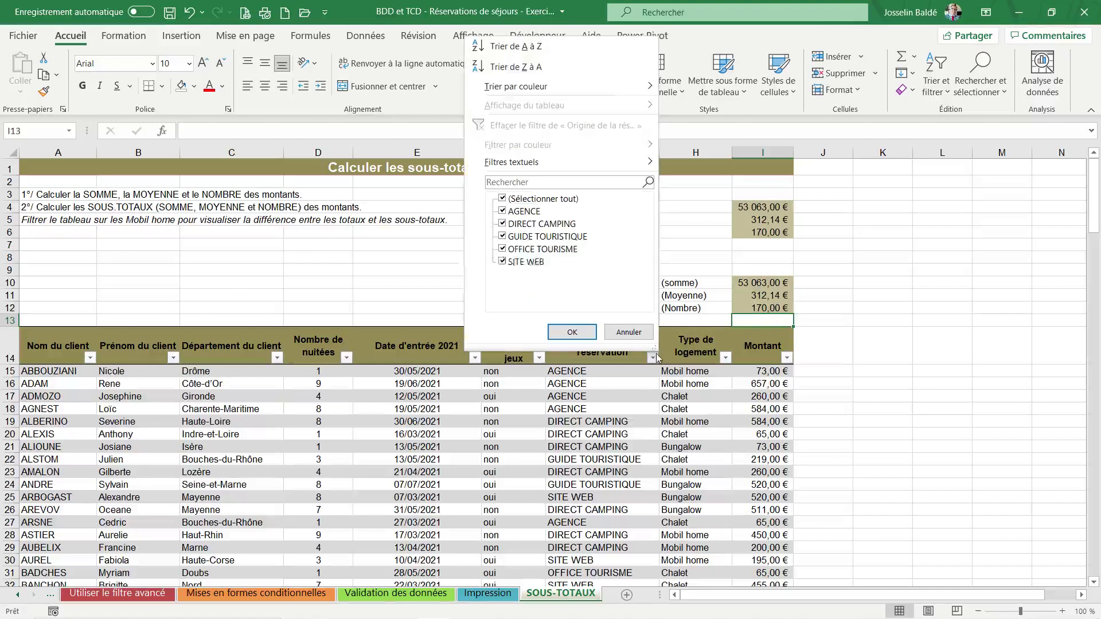
{"action": "left_click", "coordinate": [510, 197]}
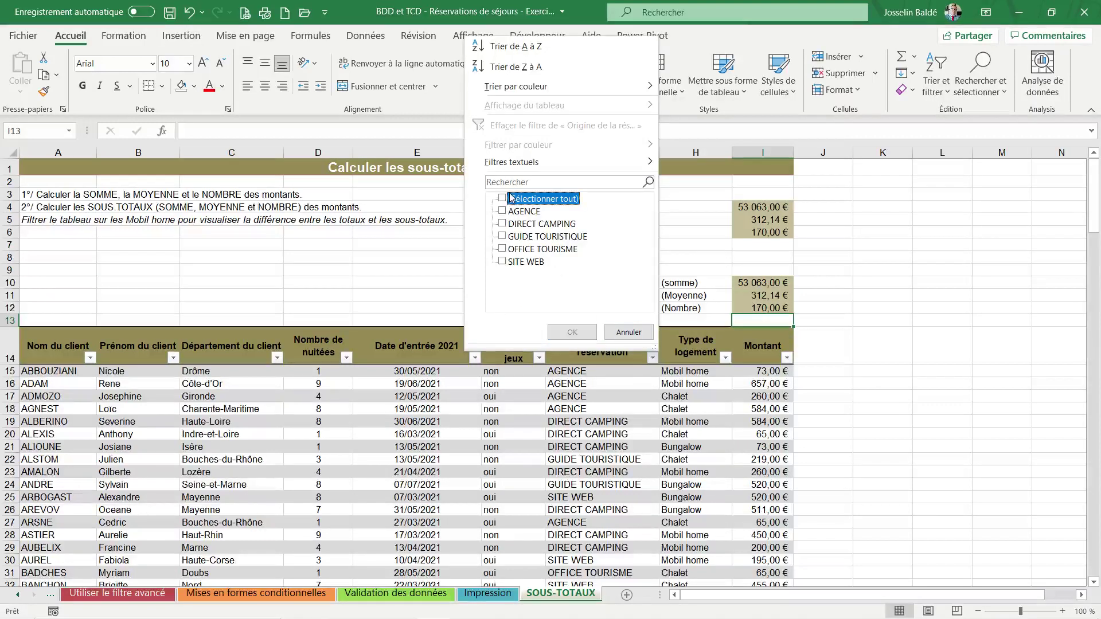
{"action": "left_click", "coordinate": [503, 224]}
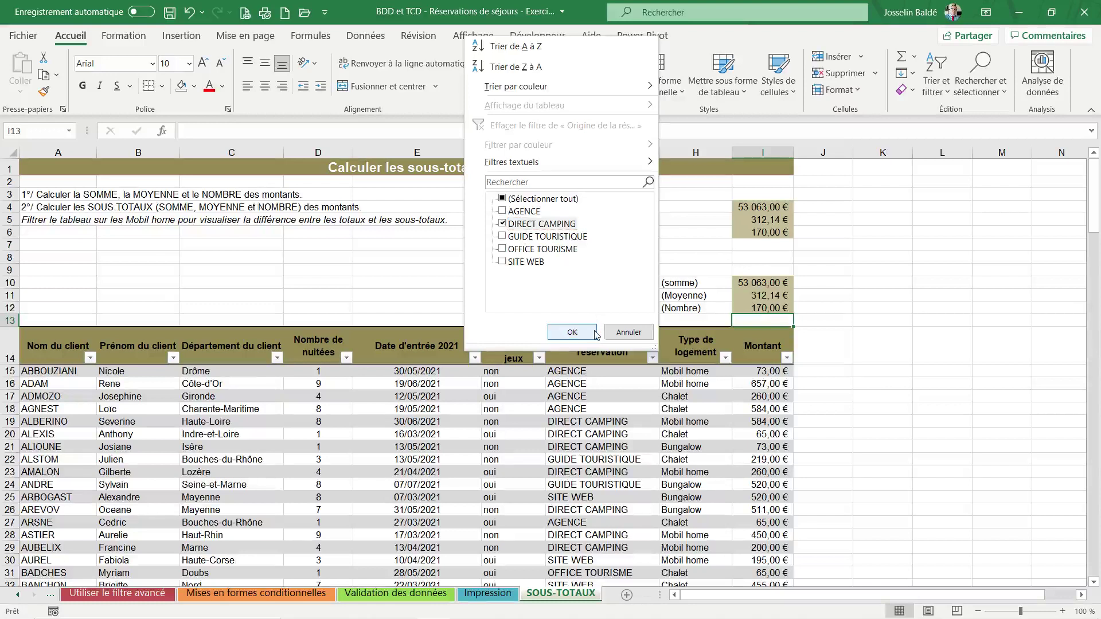
{"action": "left_click", "coordinate": [571, 332]}
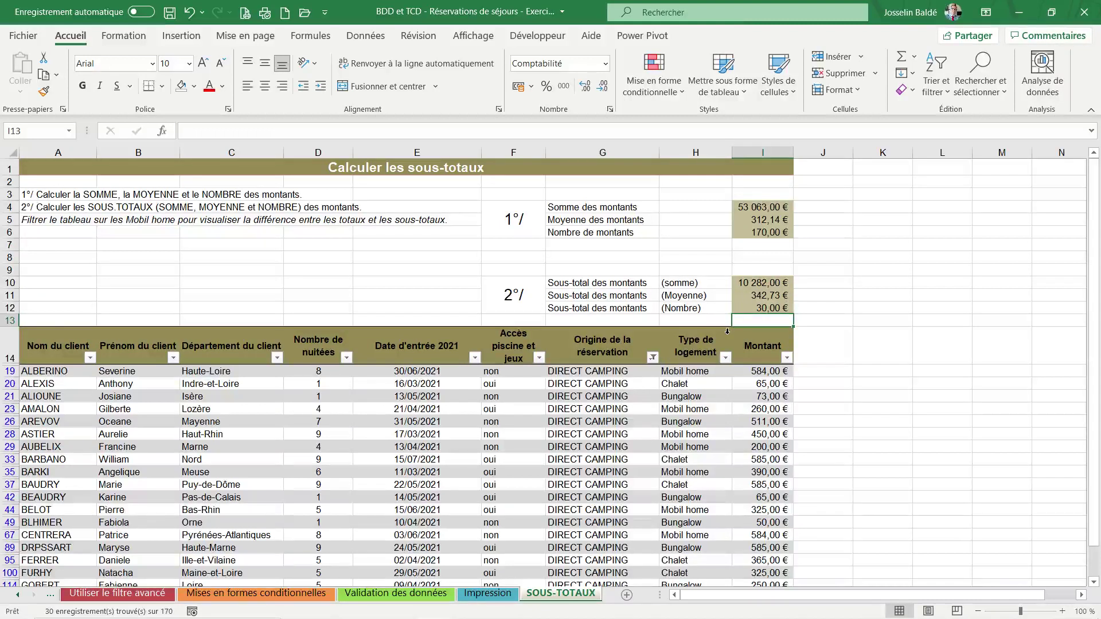
- Change the number format of the two count cells, I12 and I6, to Standard
{"action": "left_click", "coordinate": [761, 307]}
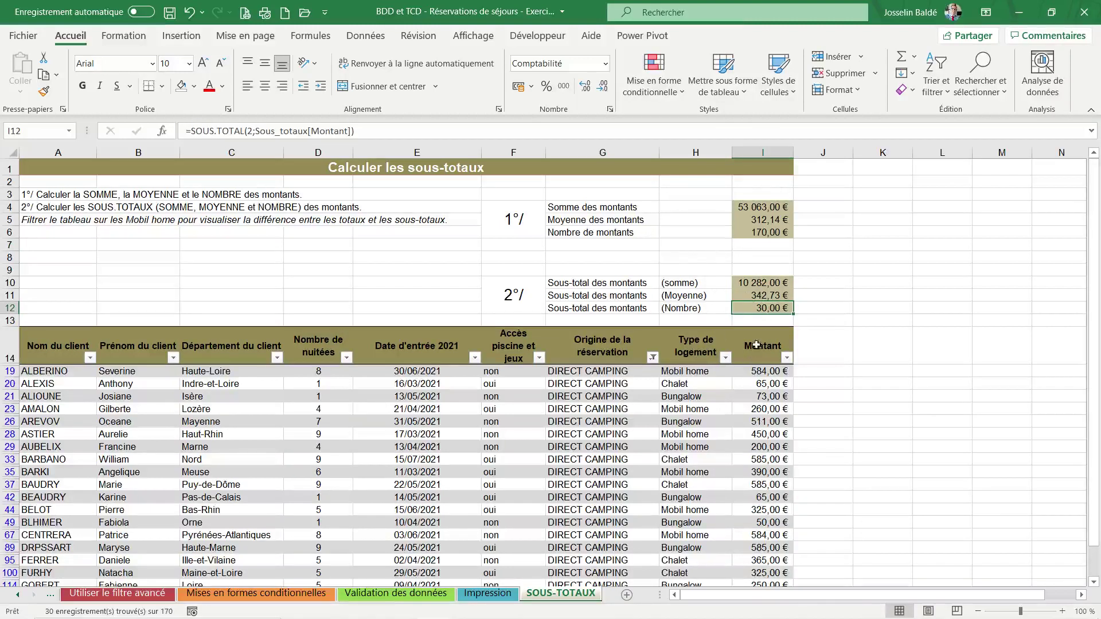
{"action": "left_click", "coordinate": [605, 64]}
{"action": "left_click", "coordinate": [608, 80]}
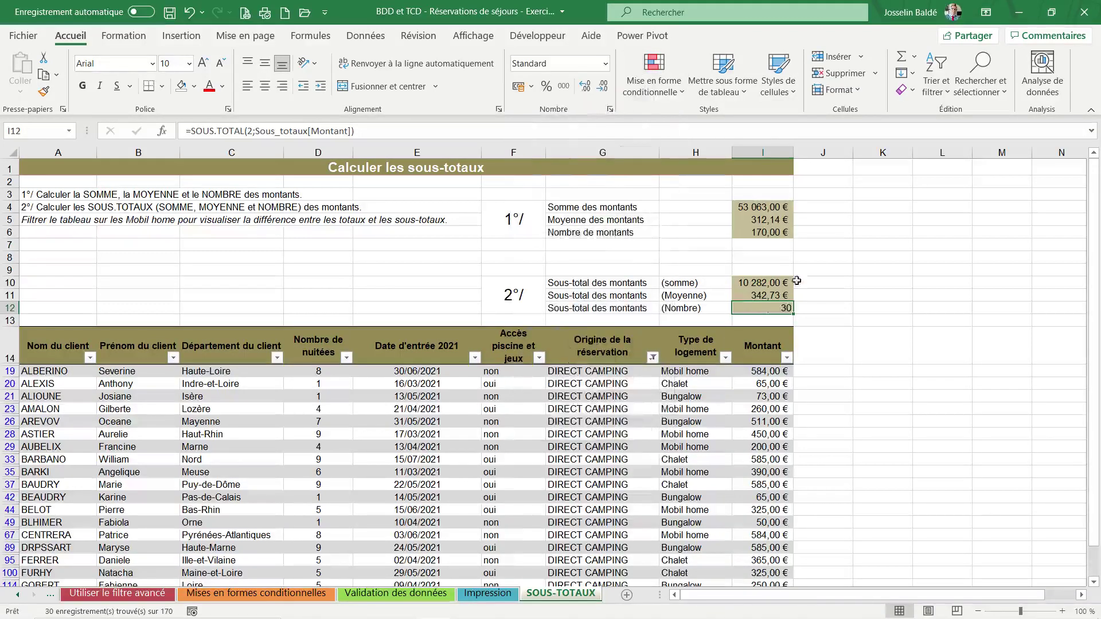
{"action": "left_click", "coordinate": [784, 230]}
{"action": "left_click", "coordinate": [605, 63]}
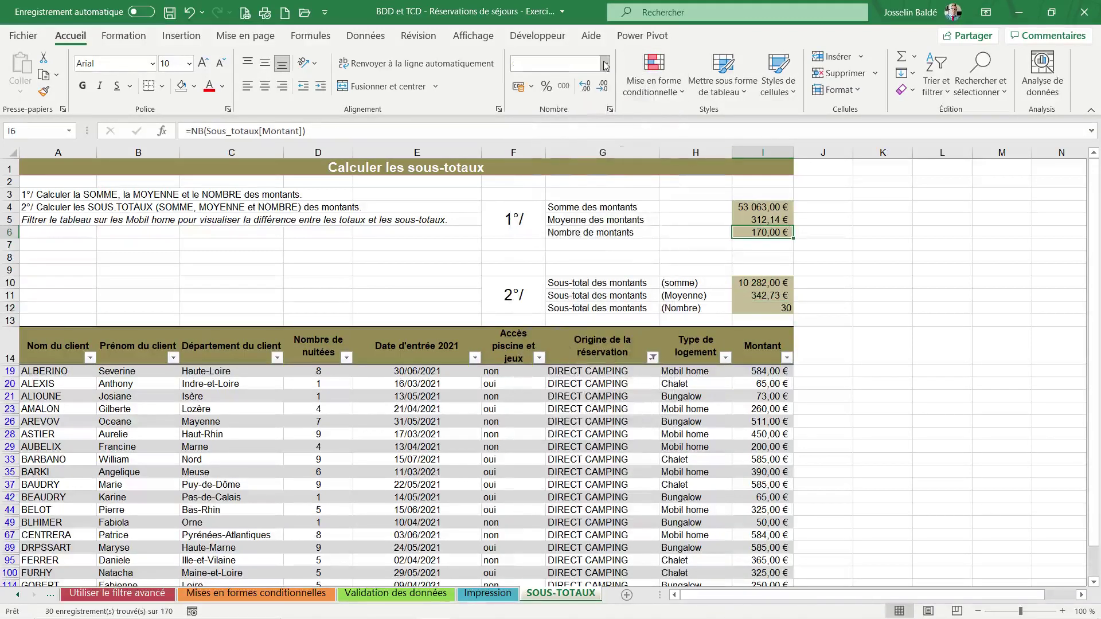
{"action": "left_click", "coordinate": [600, 84]}
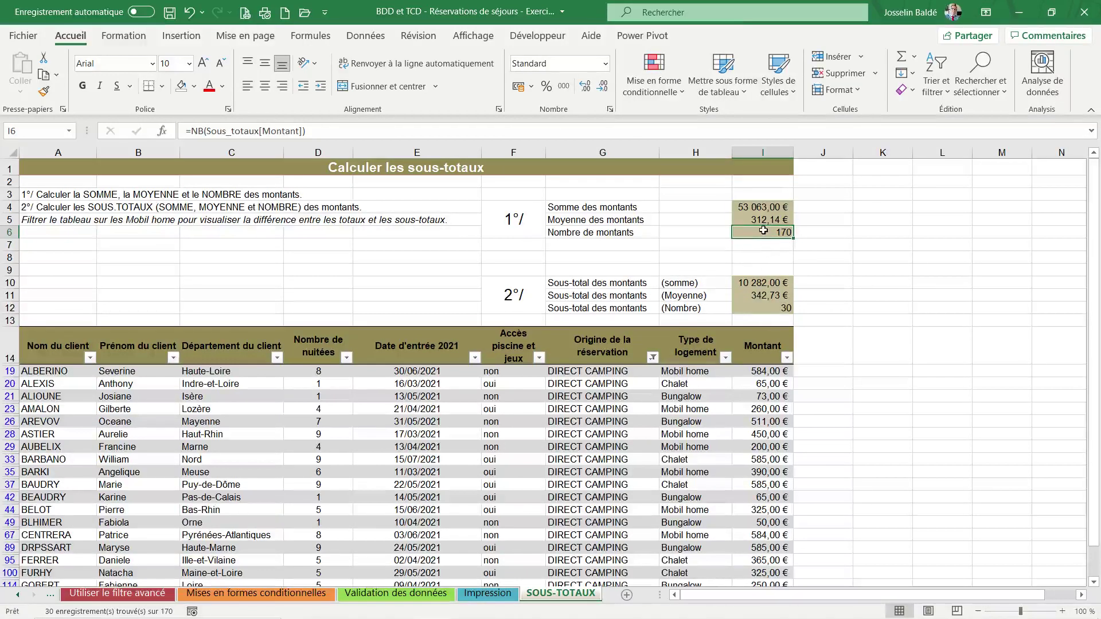
{"action": "left_click", "coordinate": [760, 307]}
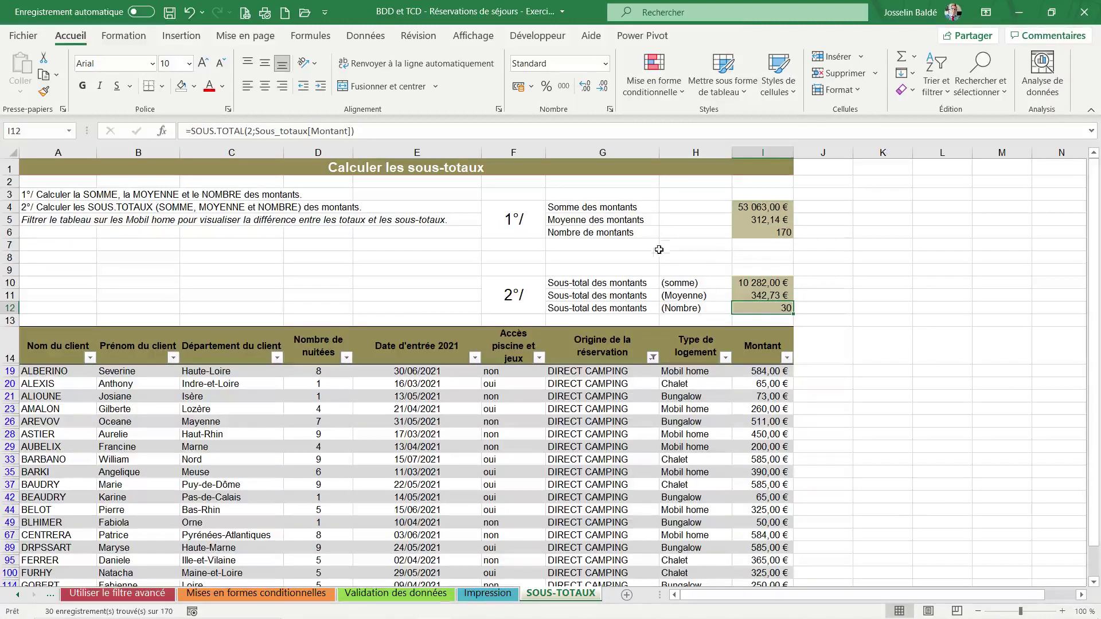
- Select the visible Montant values to check their average, count and sum, and look at the available table styles
{"action": "left_click", "coordinate": [761, 396]}
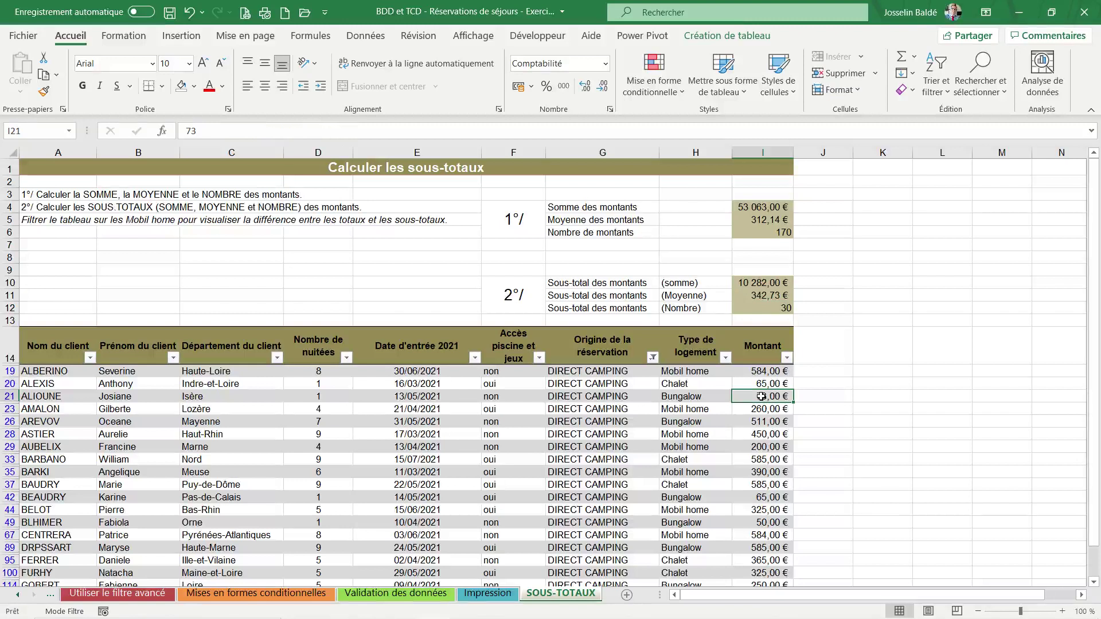
{"action": "key", "text": "ctrl+space"}
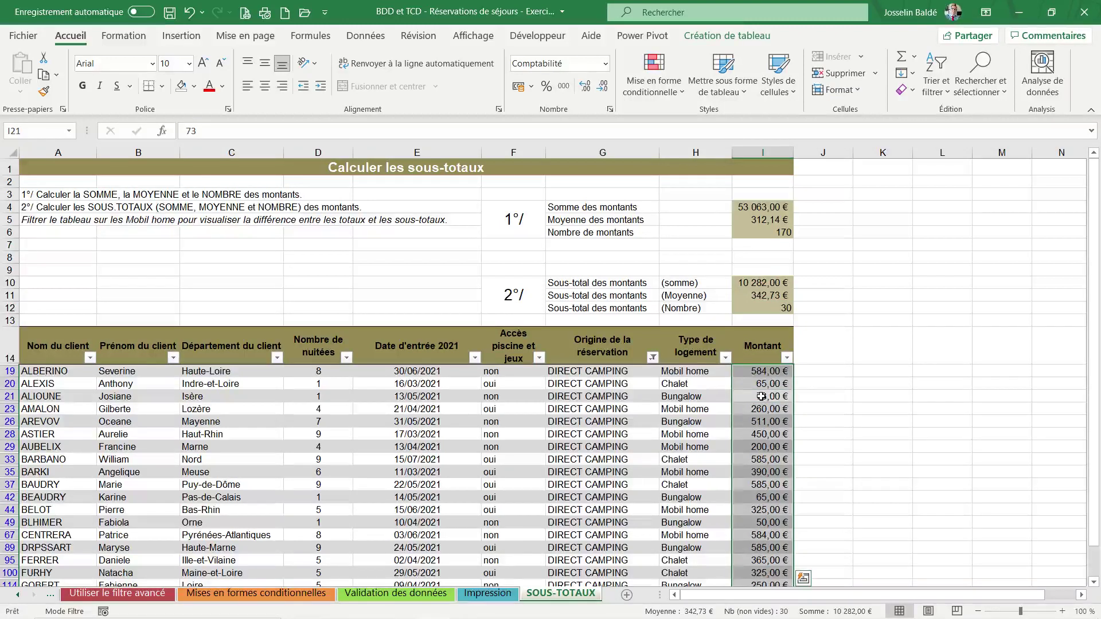
{"action": "left_click", "coordinate": [736, 99]}
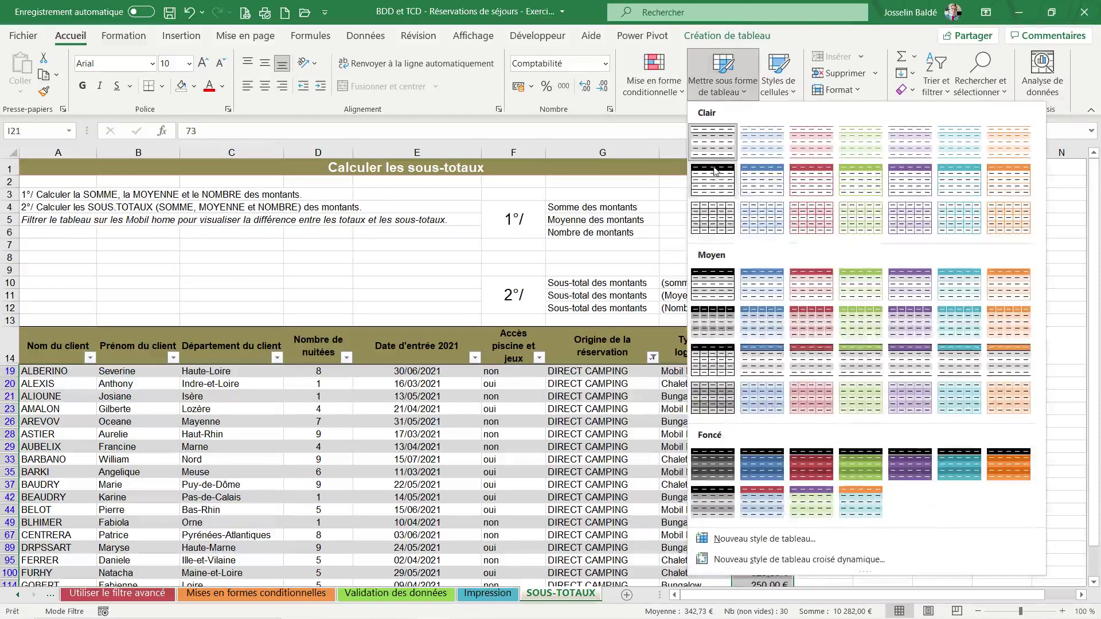
{"action": "left_click", "coordinate": [522, 248]}
{"action": "left_click", "coordinate": [508, 250]}
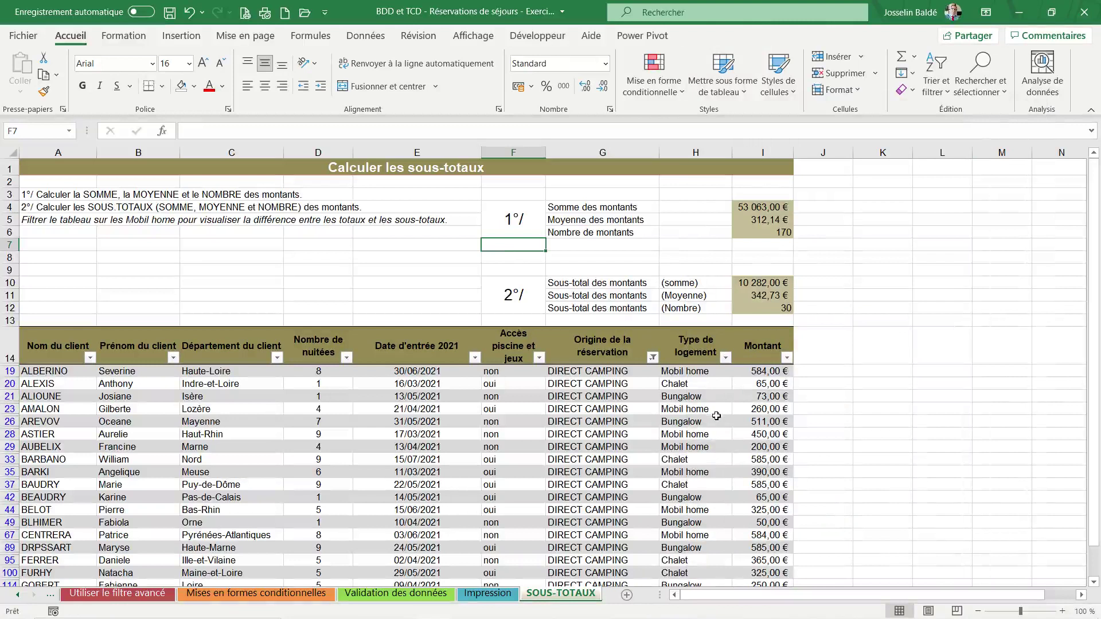
- Clear the Origine de la réservation filter to show every reservation
{"action": "left_click", "coordinate": [653, 357]}
{"action": "left_click", "coordinate": [521, 126]}
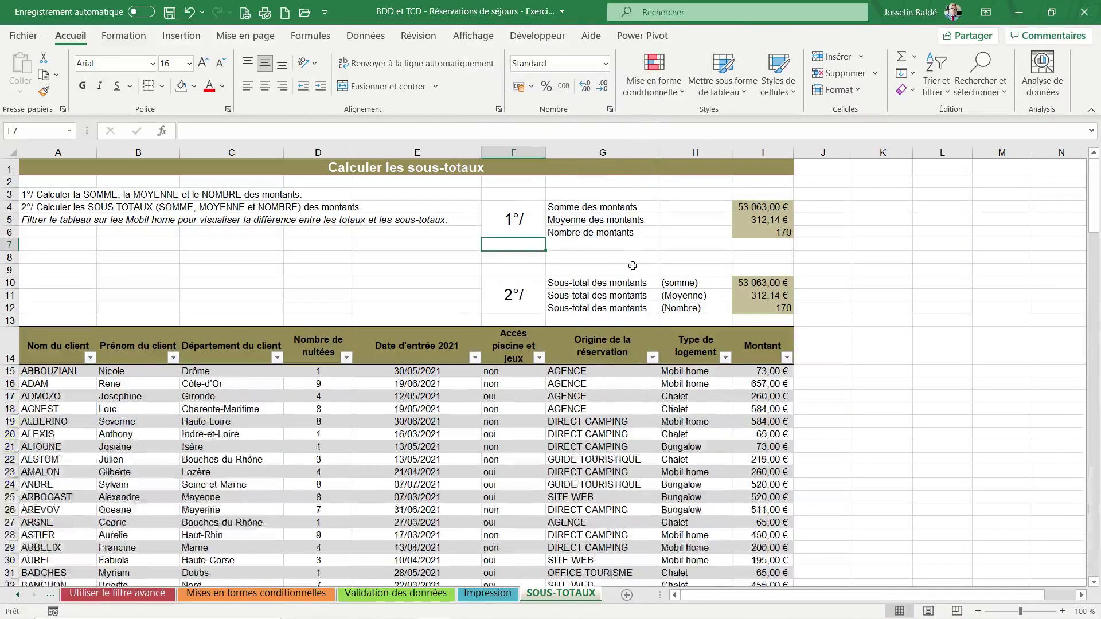